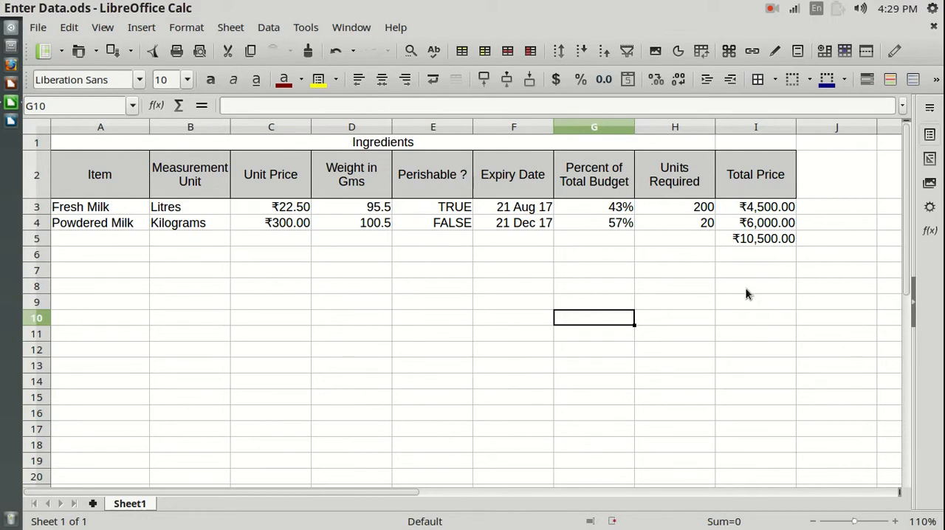
- Compare the Item and Measurement Unit columns with the columns from Unit Price through Total Price by selecting each group
{"action": "left_click", "coordinate": [112, 128]}
{"action": "left_click", "coordinate": [263, 273]}
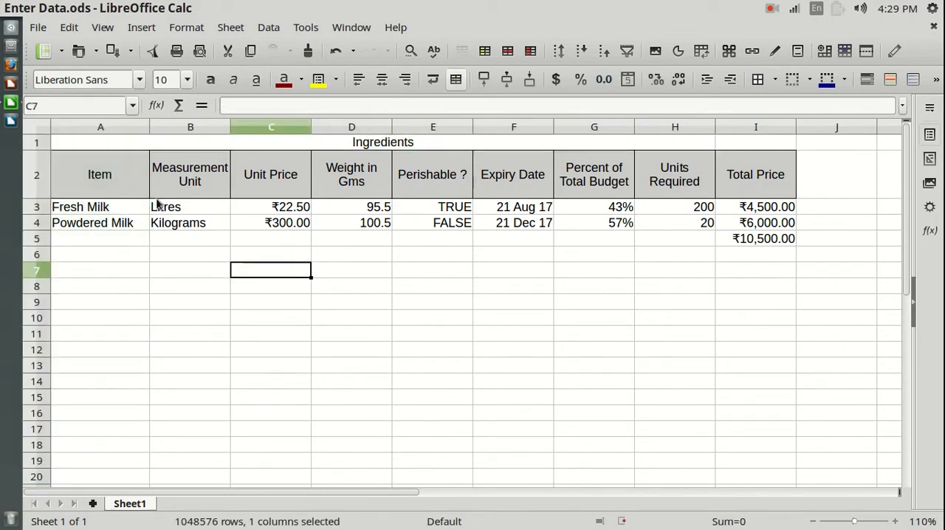
{"action": "left_click", "coordinate": [99, 127]}
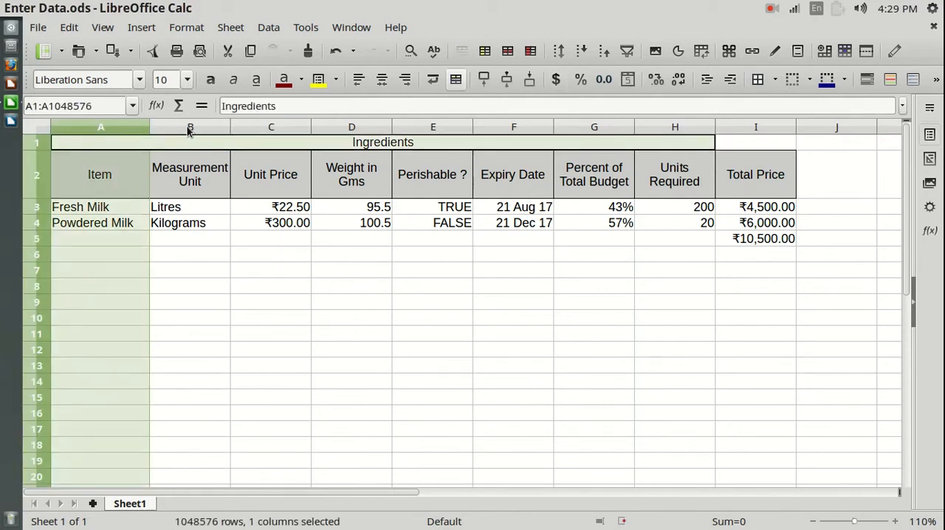
{"action": "left_click", "coordinate": [190, 127]}
{"action": "left_click", "coordinate": [376, 314]}
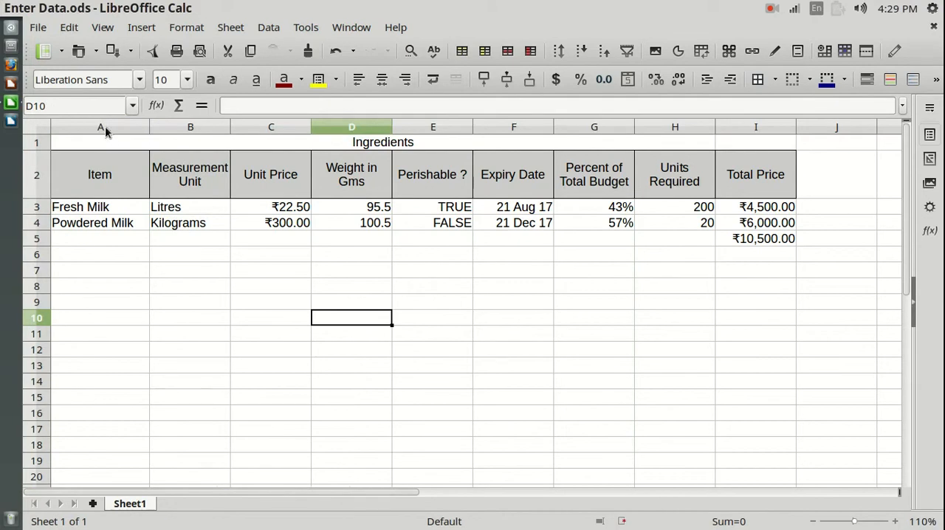
{"action": "left_click_drag", "start_coordinate": [105, 128], "coordinate": [180, 122]}
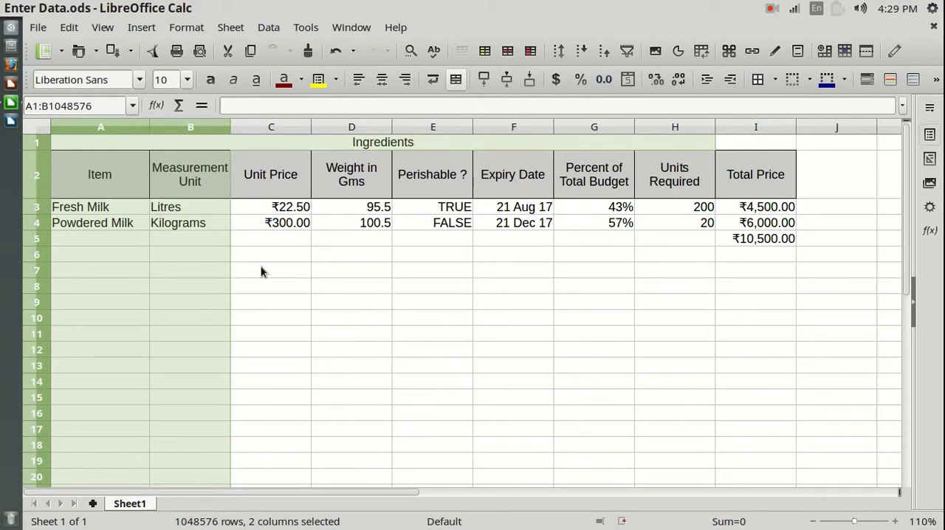
{"action": "left_click", "coordinate": [309, 244]}
{"action": "left_click_drag", "start_coordinate": [295, 127], "coordinate": [753, 133]}
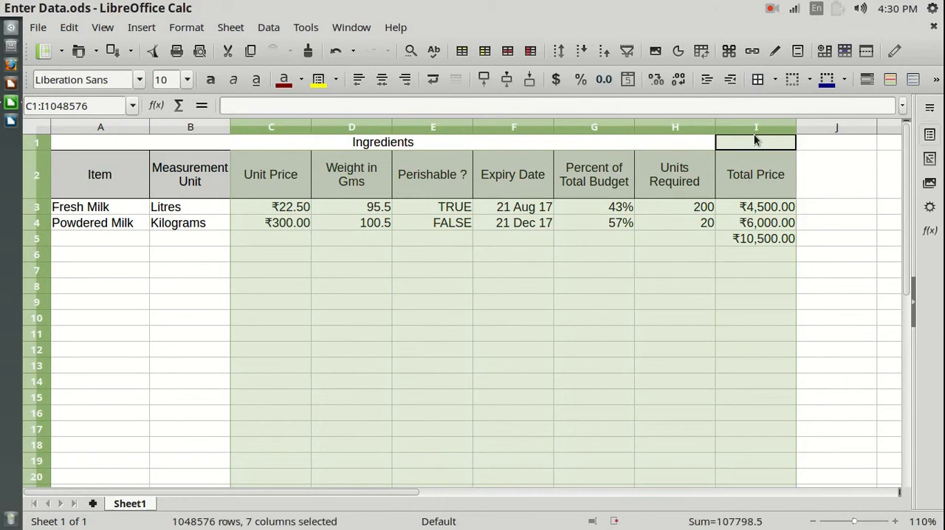
{"action": "left_click", "coordinate": [182, 258]}
{"action": "left_click", "coordinate": [446, 131]}
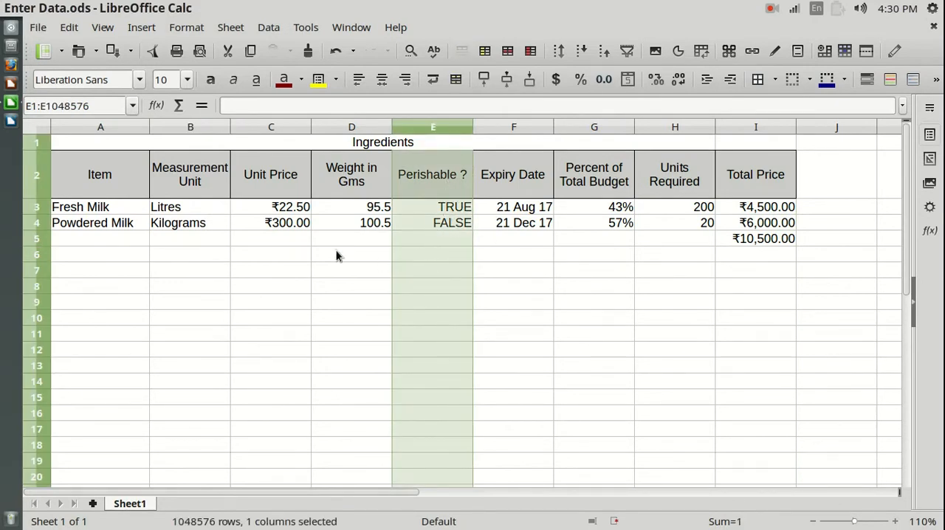
{"action": "left_click_drag", "start_coordinate": [104, 129], "coordinate": [164, 135]}
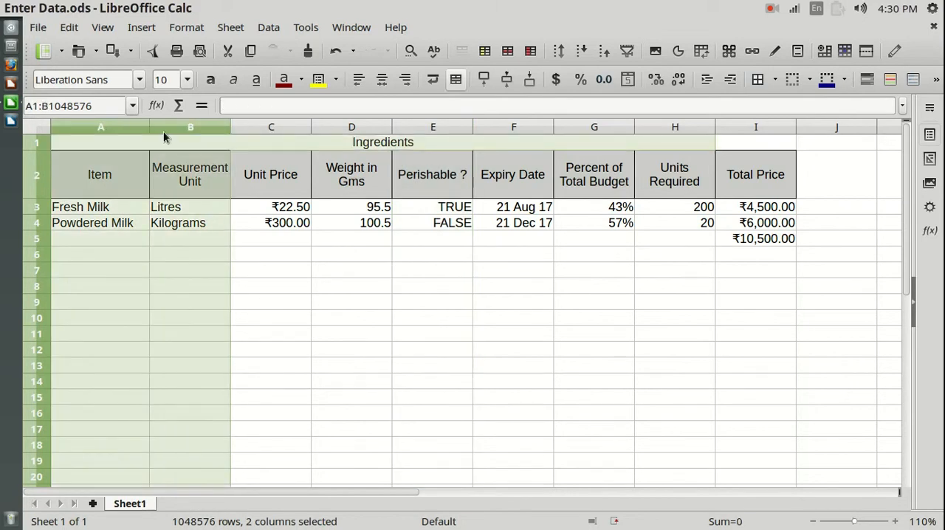
{"action": "left_click_drag", "start_coordinate": [266, 126], "coordinate": [810, 111]}
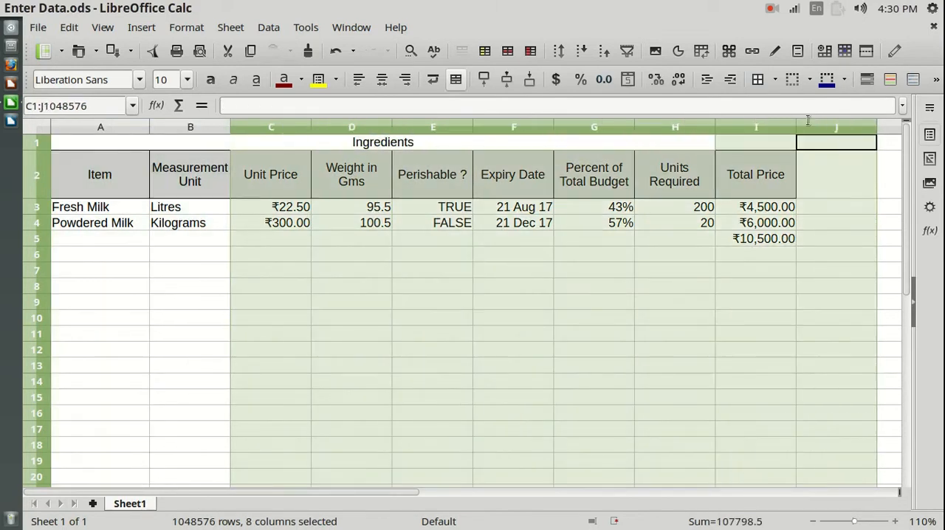
{"action": "left_click", "coordinate": [494, 318]}
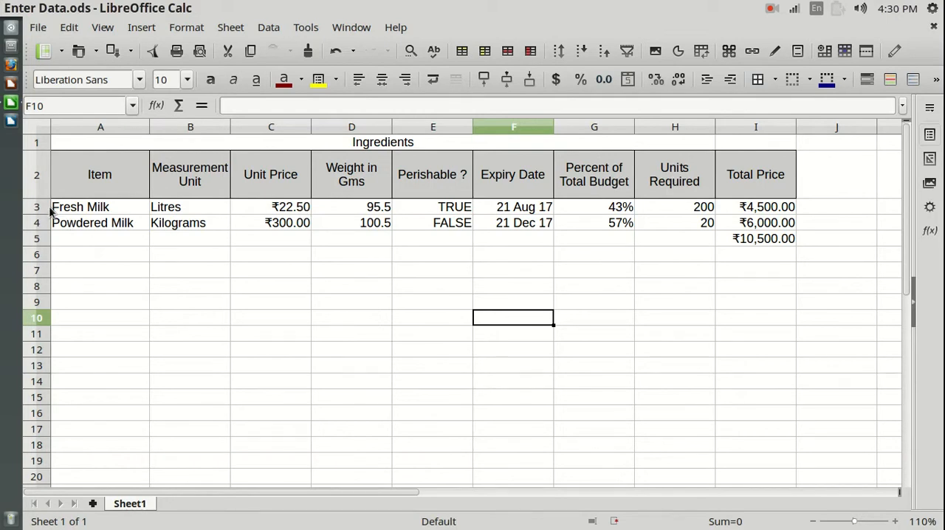
- Examine the text entries in the Item and Measurement Unit columns and in the header row
{"action": "left_click", "coordinate": [120, 123]}
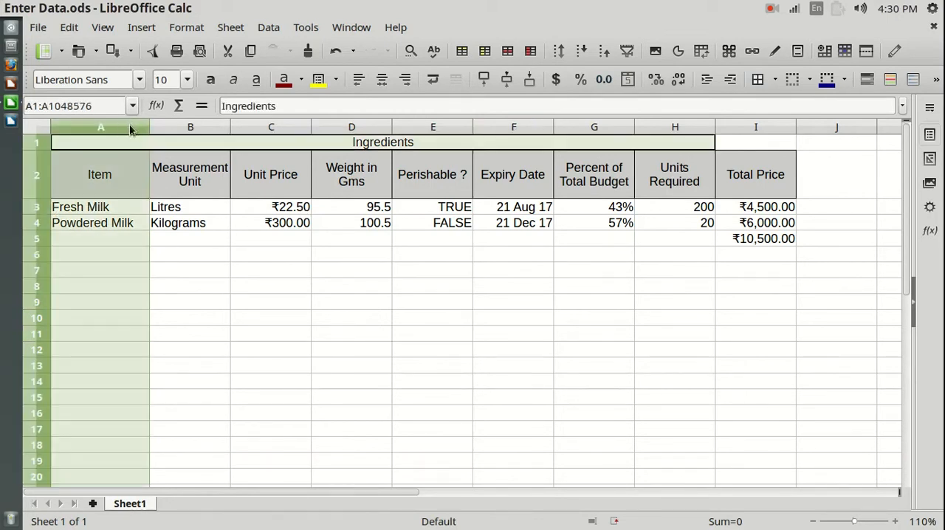
{"action": "left_click", "coordinate": [169, 123]}
{"action": "left_click", "coordinate": [173, 270]}
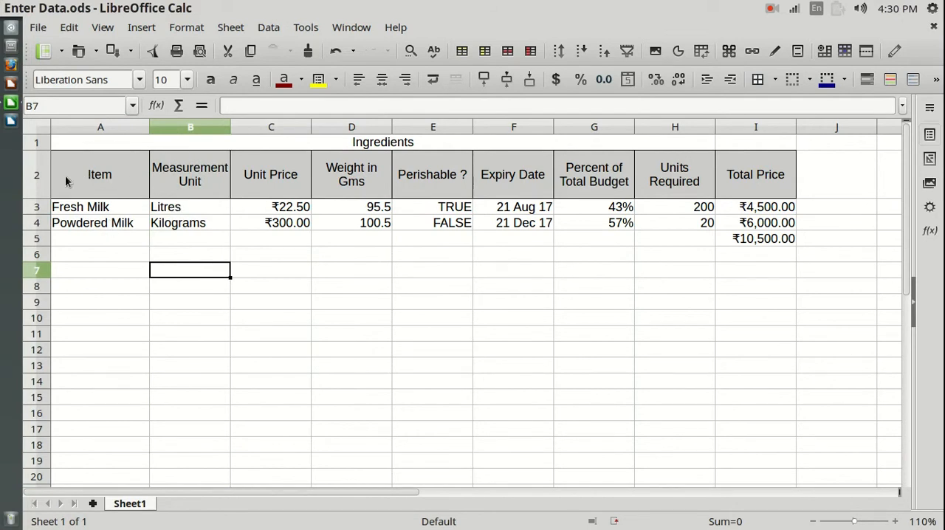
{"action": "left_click", "coordinate": [37, 181]}
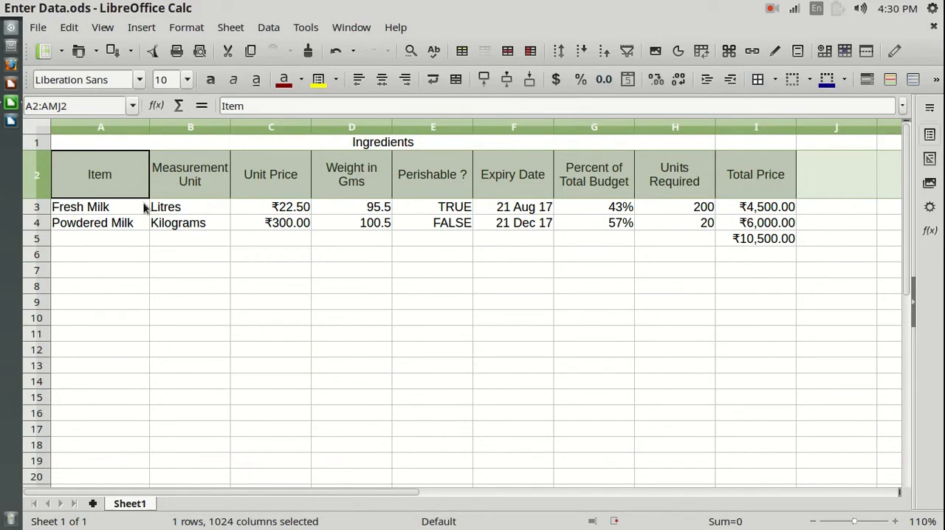
{"action": "left_click", "coordinate": [117, 255]}
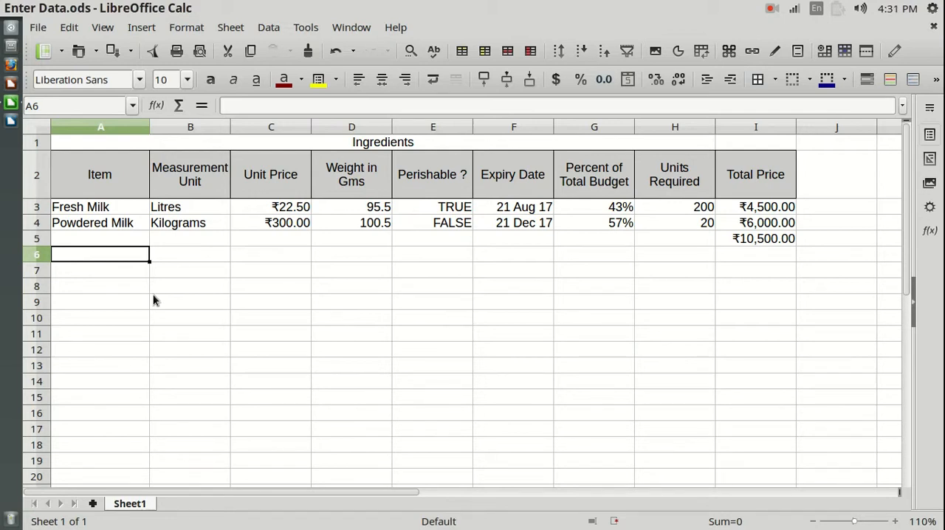
- Examine the currency entries in the Unit Price column and the plain numbers under Weight in Gms and Units Required
{"action": "left_click", "coordinate": [277, 126]}
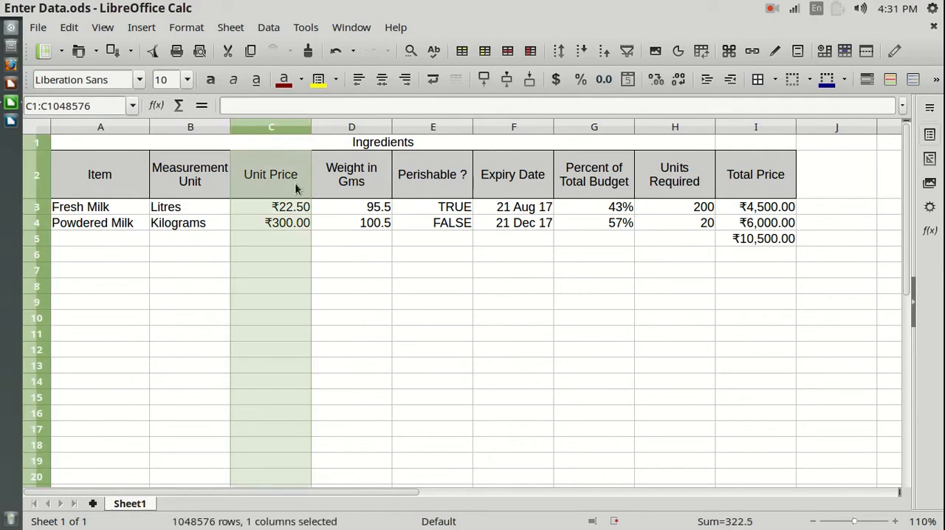
{"action": "left_click", "coordinate": [277, 241]}
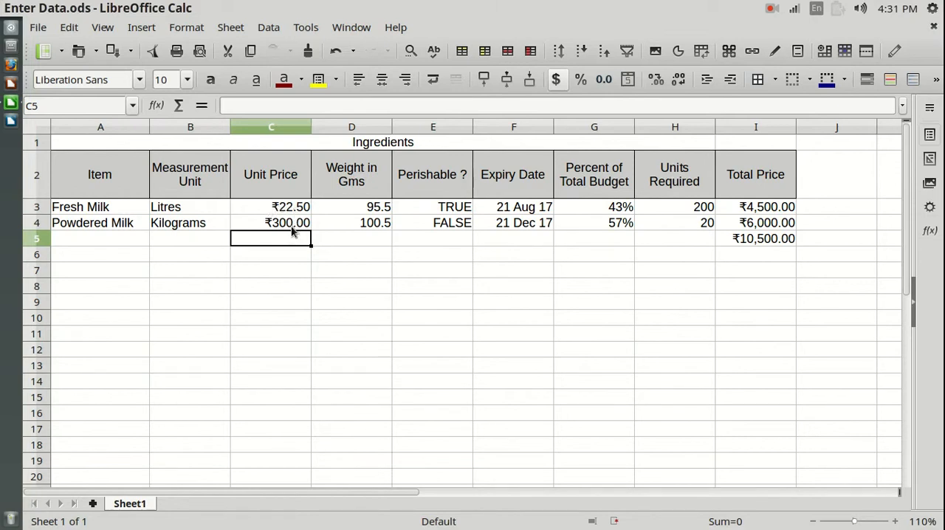
{"action": "left_click", "coordinate": [363, 132]}
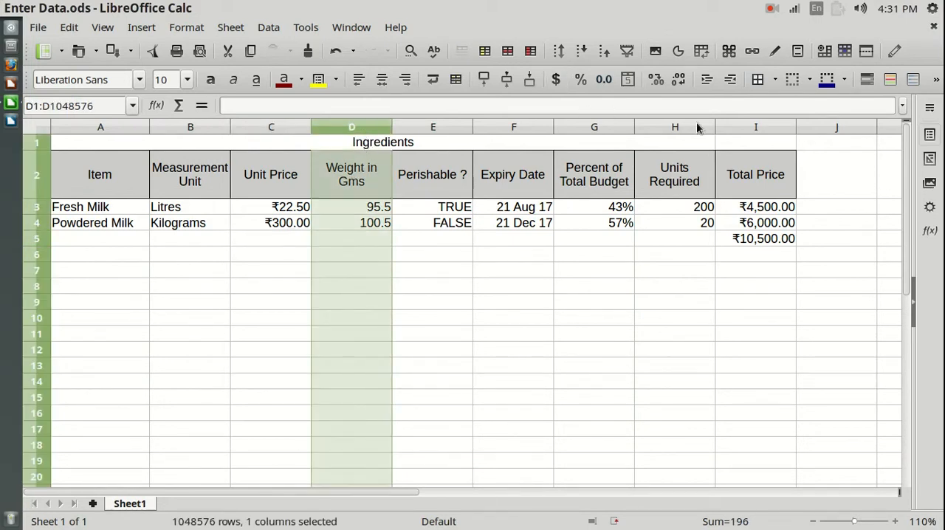
{"action": "left_click", "coordinate": [681, 124]}
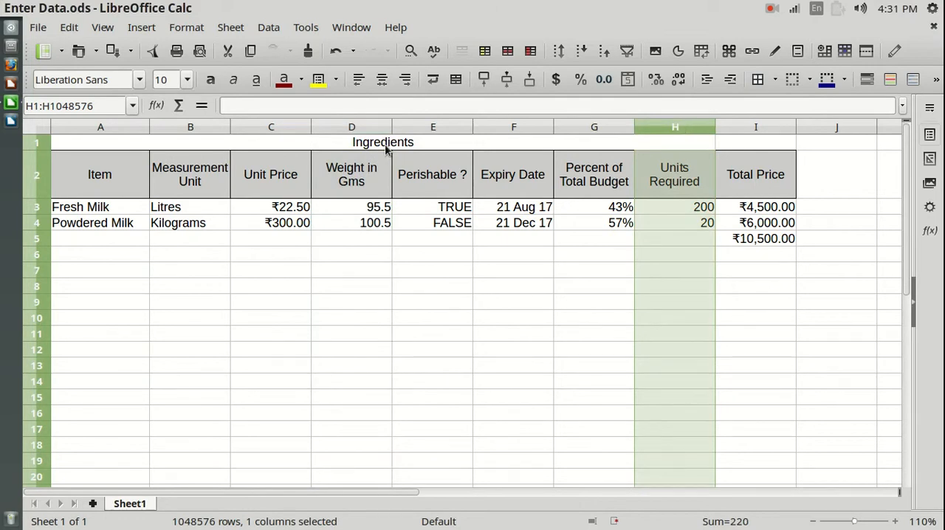
{"action": "left_click", "coordinate": [367, 129]}
{"action": "left_click", "coordinate": [672, 125]}
{"action": "left_click", "coordinate": [376, 126]}
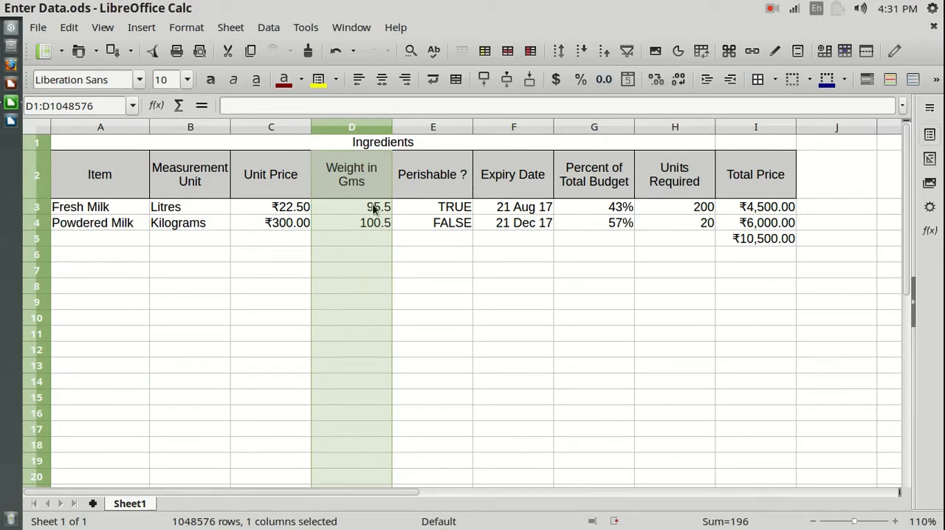
{"action": "left_click", "coordinate": [378, 233]}
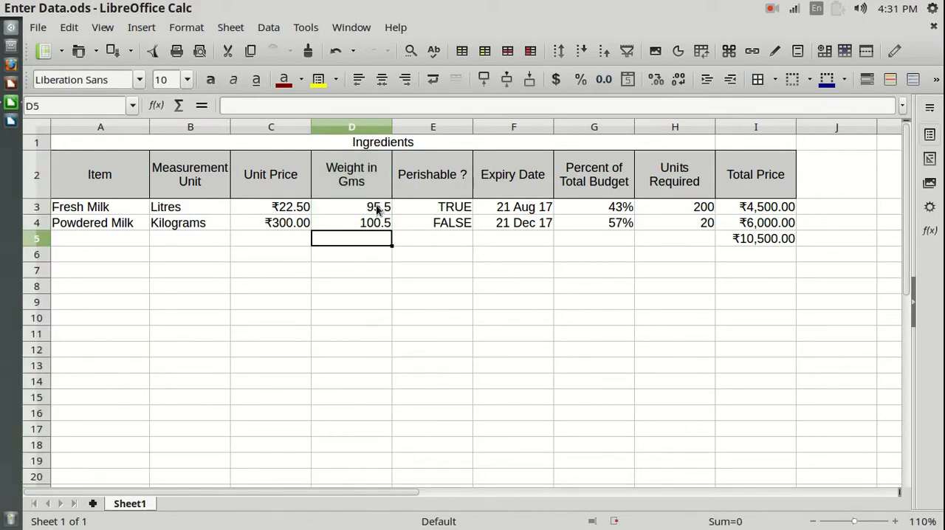
{"action": "left_click_drag", "start_coordinate": [378, 210], "coordinate": [380, 223]}
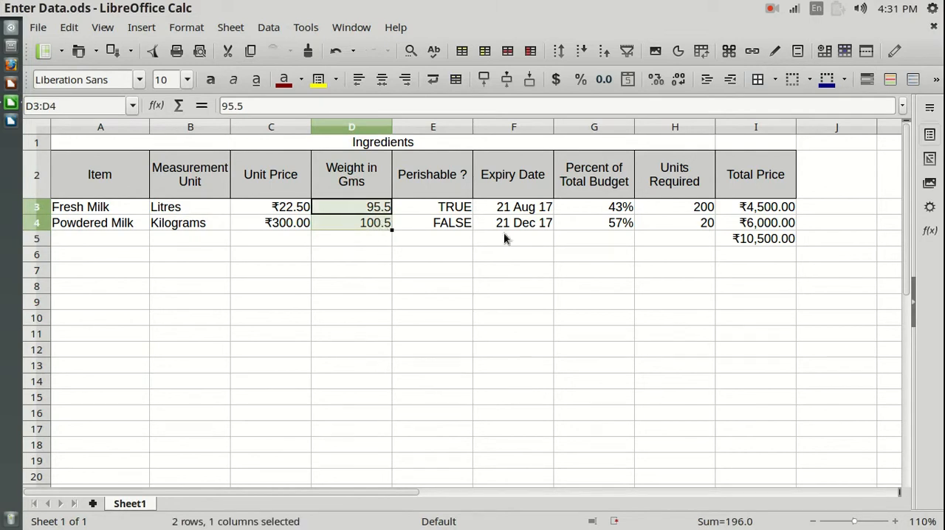
{"action": "left_click_drag", "start_coordinate": [693, 207], "coordinate": [699, 222]}
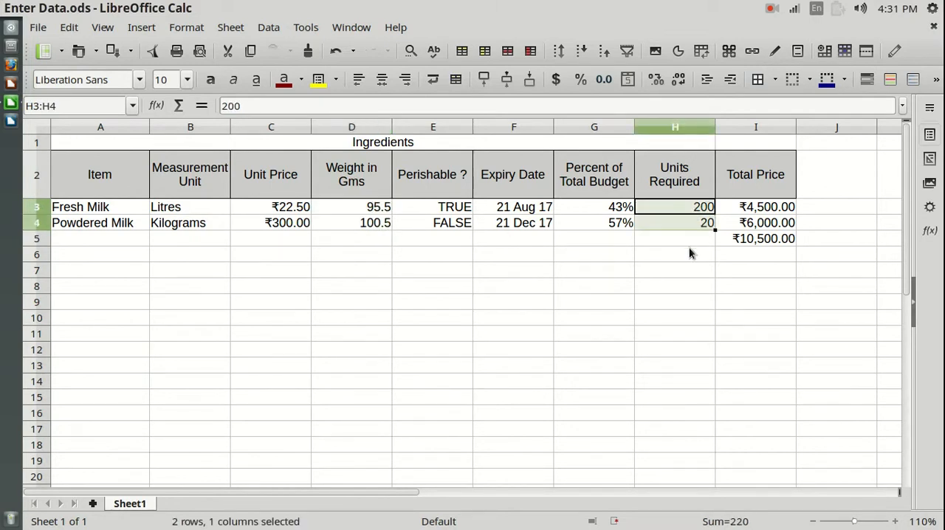
{"action": "left_click", "coordinate": [373, 131]}
{"action": "left_click", "coordinate": [678, 130]}
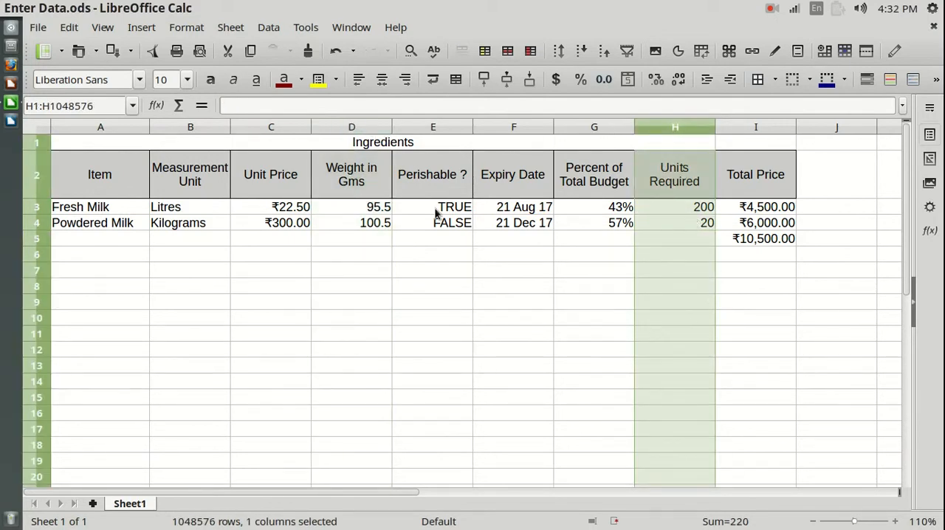
- Examine the logical values in the Perishable ? column and the dates in the Expiry Date column
{"action": "left_click", "coordinate": [441, 128]}
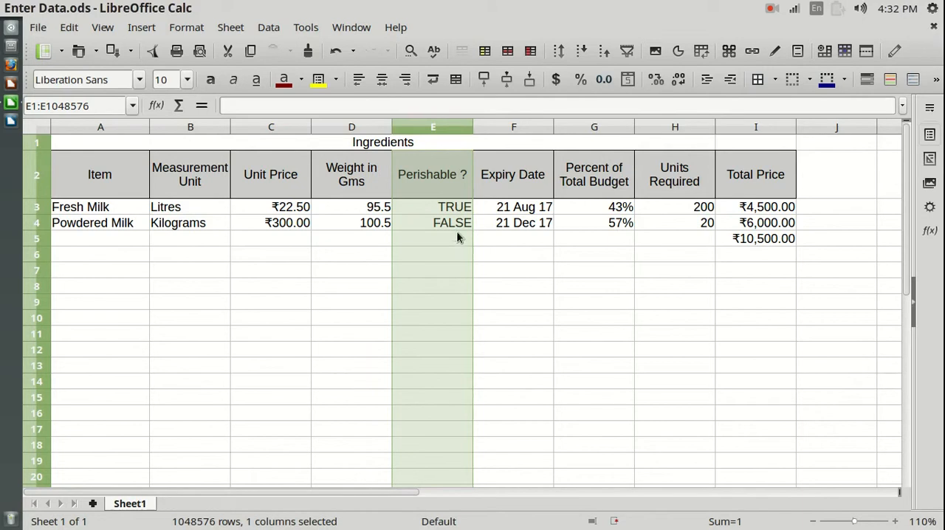
{"action": "left_click", "coordinate": [457, 226]}
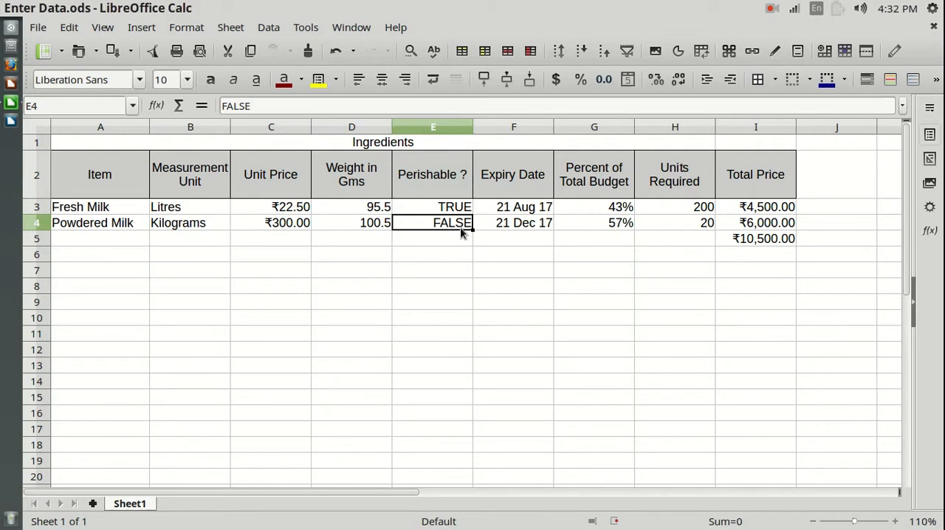
{"action": "left_click", "coordinate": [522, 130]}
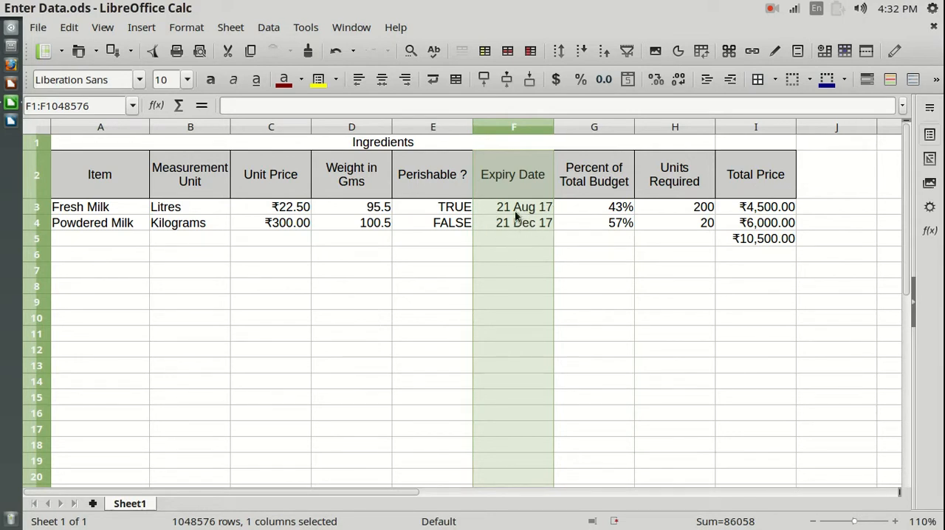
{"action": "left_click", "coordinate": [522, 236]}
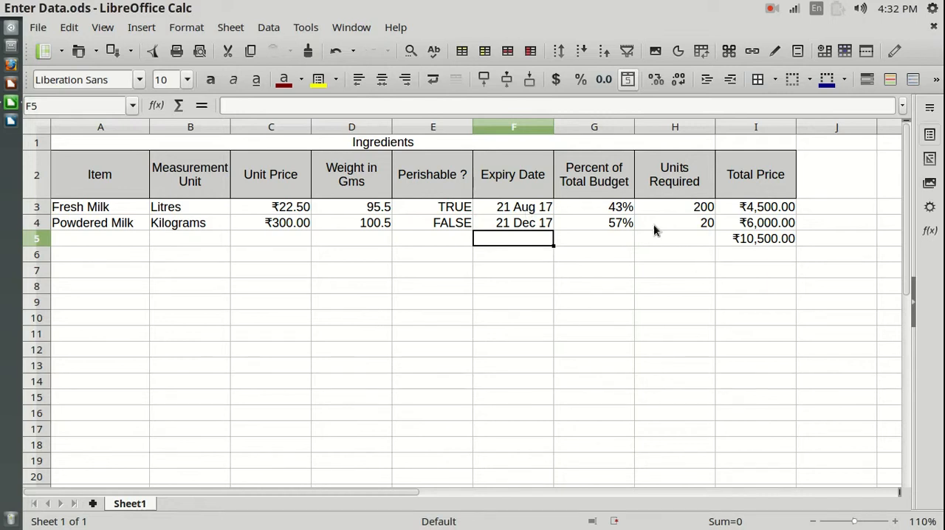
- Inspect the formulas behind Fresh Milk's Percent of Total Budget and Total Price
{"action": "left_click", "coordinate": [623, 207]}
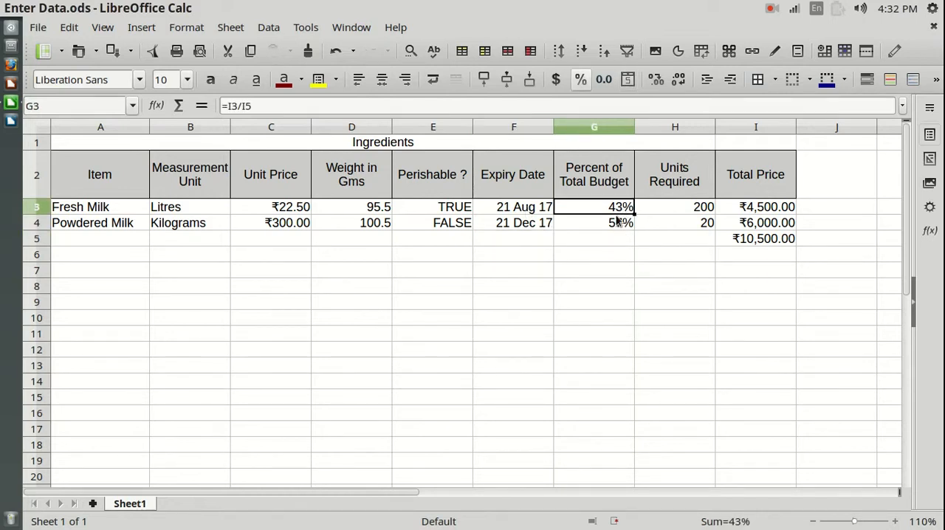
{"action": "left_click", "coordinate": [614, 253]}
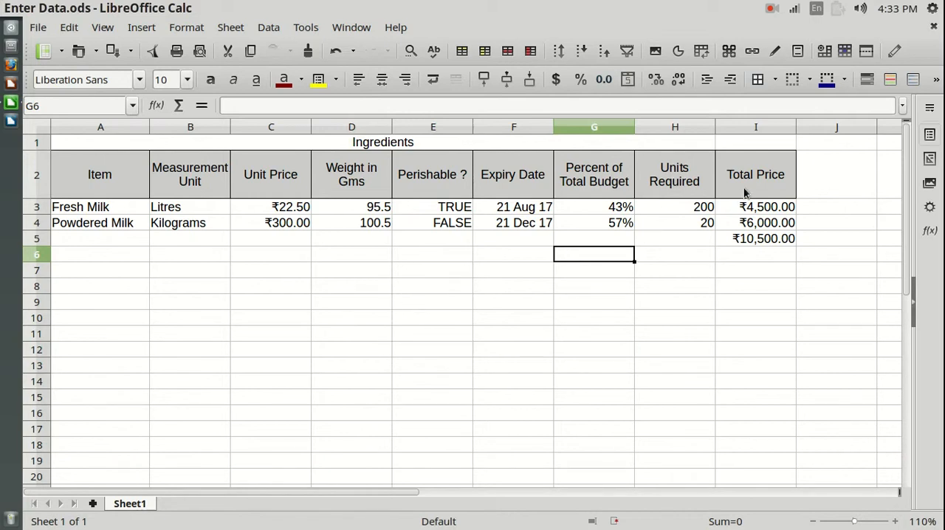
{"action": "left_click", "coordinate": [781, 211]}
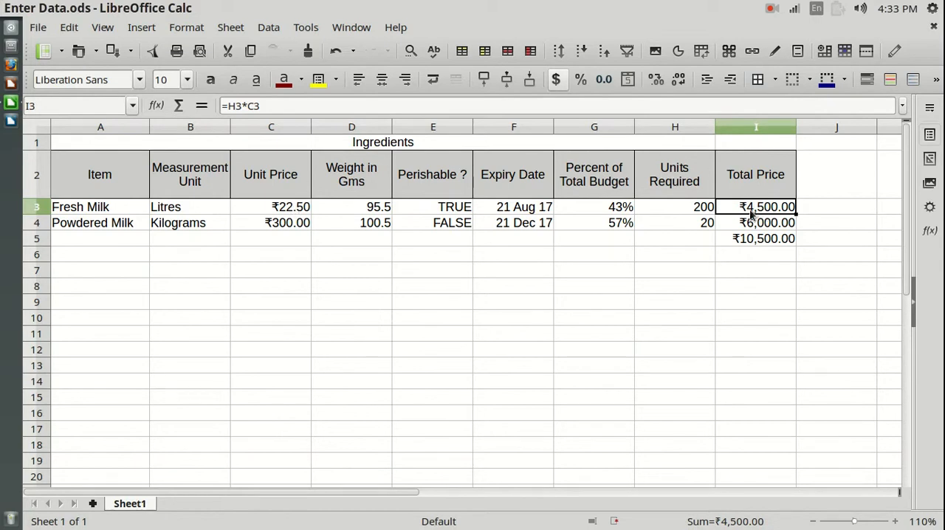
- Set the Fresh Milk unit price in C3 to 23.5
{"action": "left_click", "coordinate": [295, 209]}
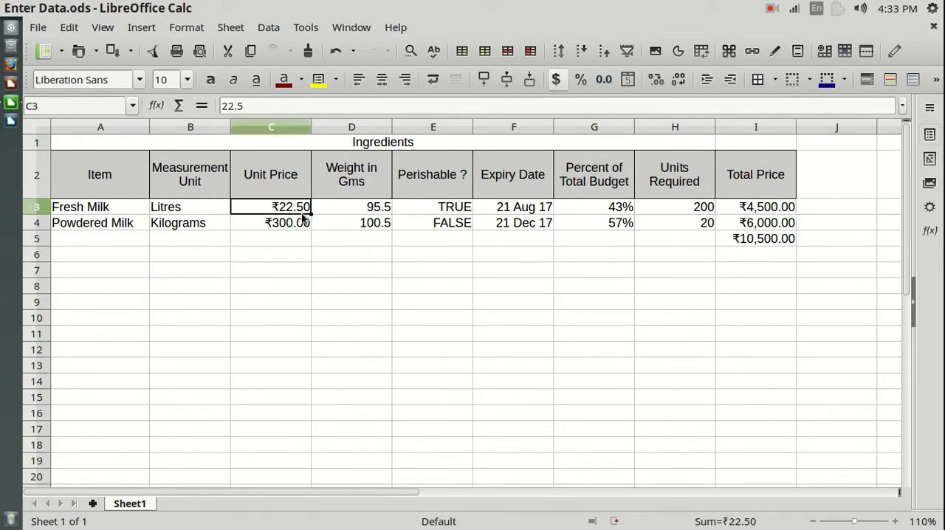
{"action": "left_click", "coordinate": [231, 106]}
{"action": "key", "text": "shift+Right"}
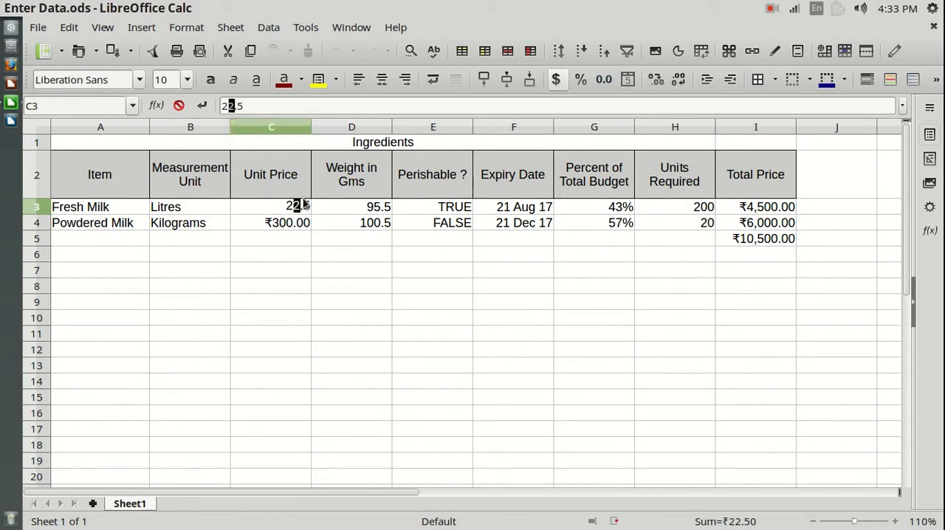
{"action": "type", "text": "3"}
{"action": "key", "text": "Return"}
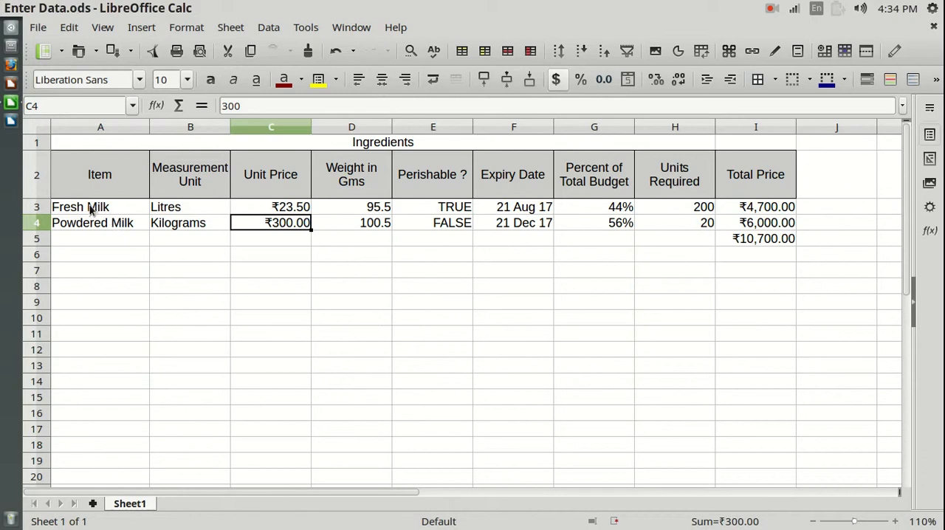
- Review the text cells in A2:B4 and the table headings across A2:I2
{"action": "left_click_drag", "start_coordinate": [137, 179], "coordinate": [177, 232]}
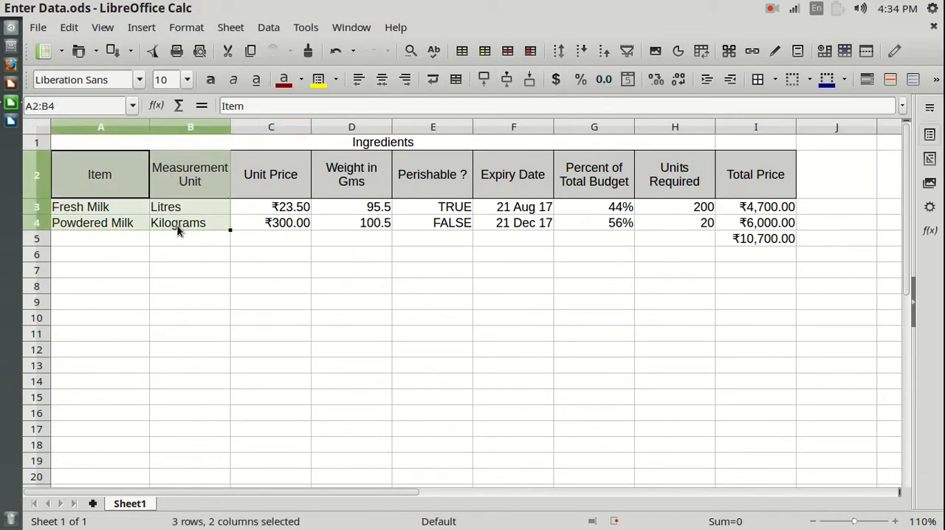
{"action": "left_click", "coordinate": [184, 177]}
{"action": "left_click_drag", "start_coordinate": [121, 175], "coordinate": [745, 180]}
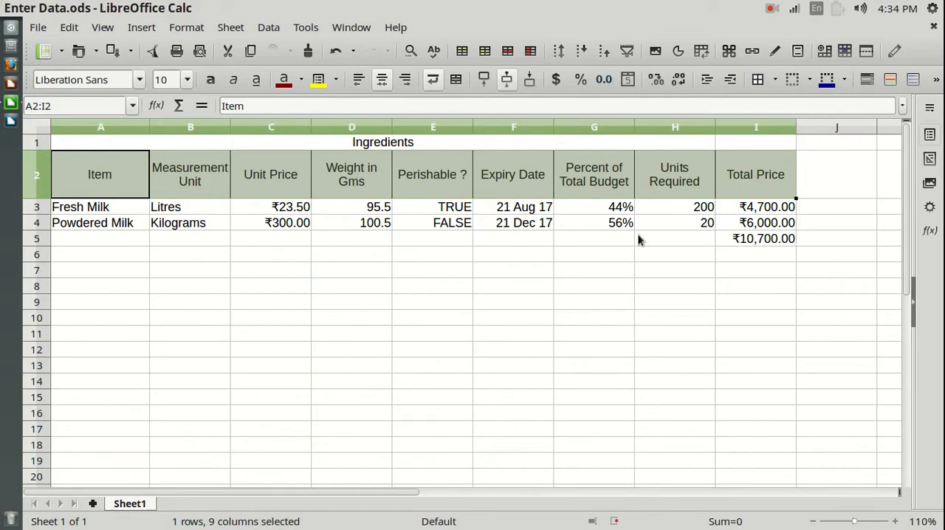
{"action": "left_click", "coordinate": [470, 273]}
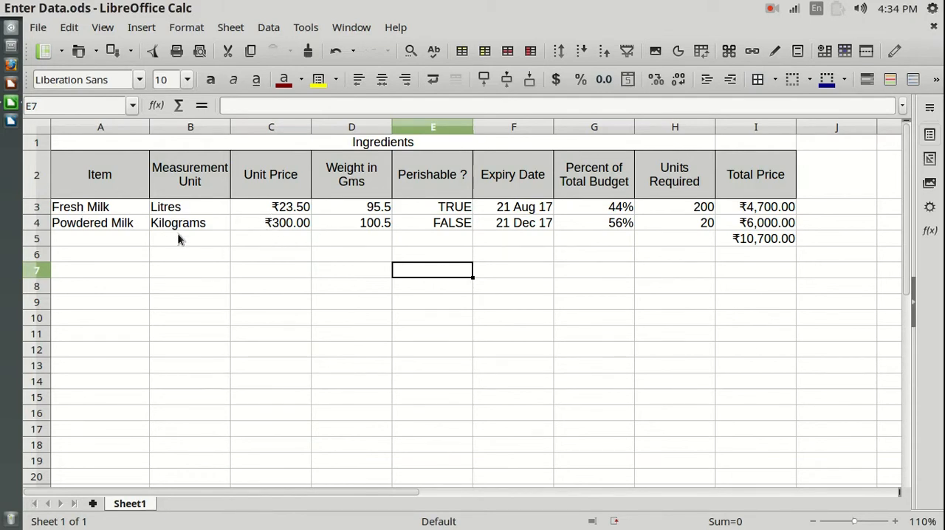
- Enter the number 47 in the empty cell C7 and select that cell again
{"action": "left_click", "coordinate": [279, 271]}
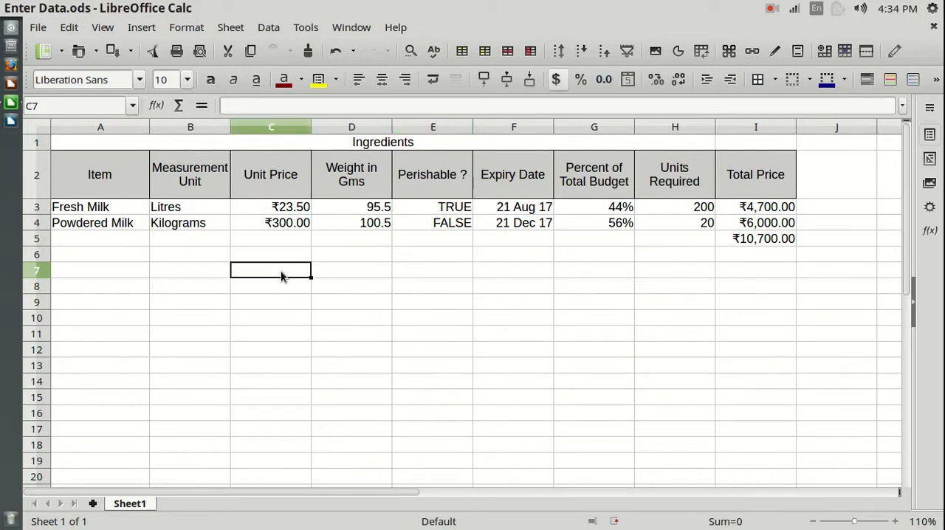
{"action": "type", "text": "4"}
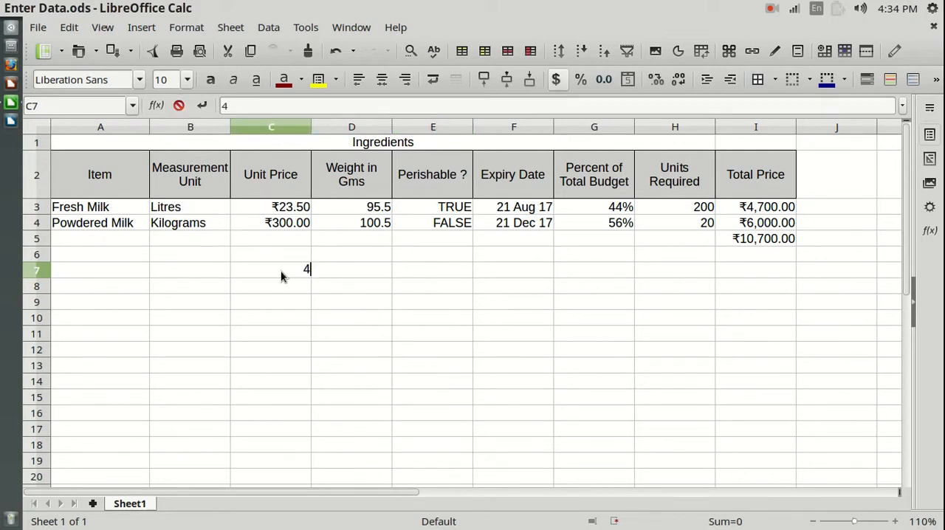
{"action": "type", "text": "7"}
{"action": "key", "text": "Return"}
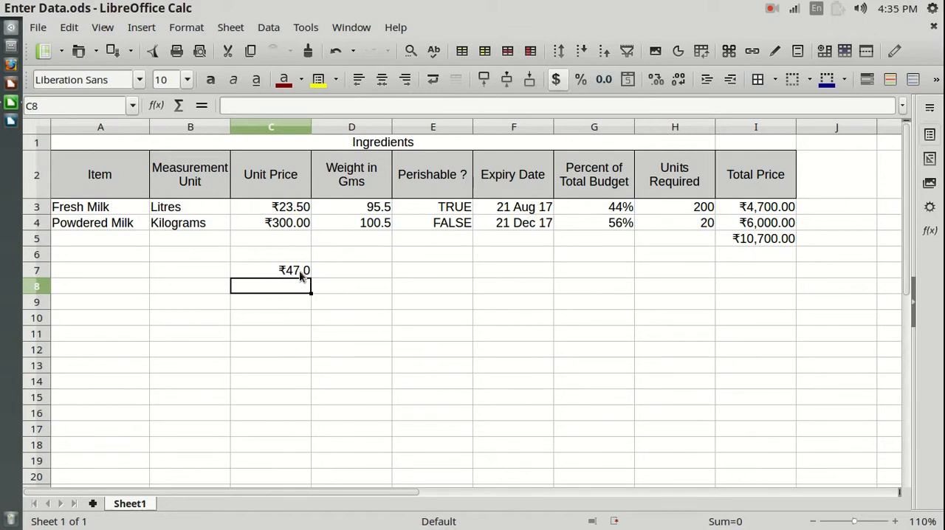
{"action": "left_click", "coordinate": [293, 299]}
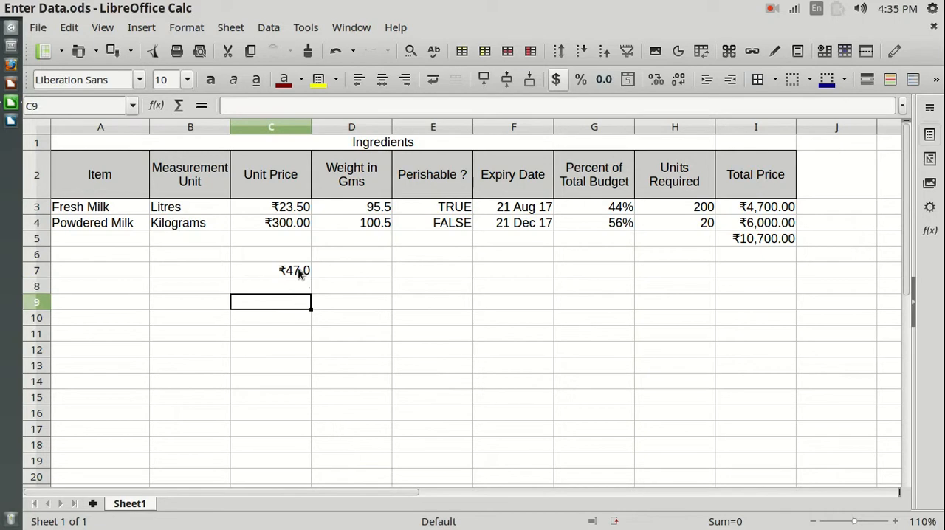
{"action": "left_click", "coordinate": [299, 272]}
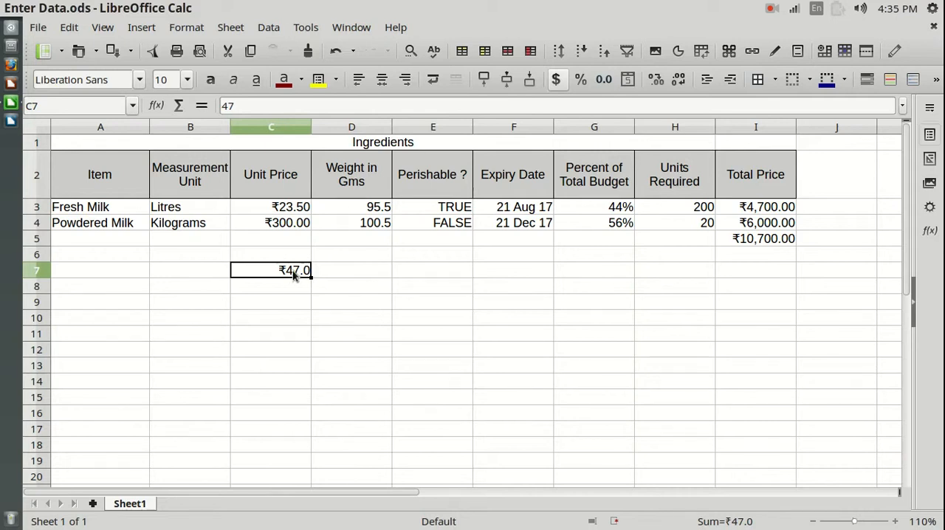
- Open the cell formatting settings for C7 and examine its currency number format
{"action": "right_click", "coordinate": [293, 274]}
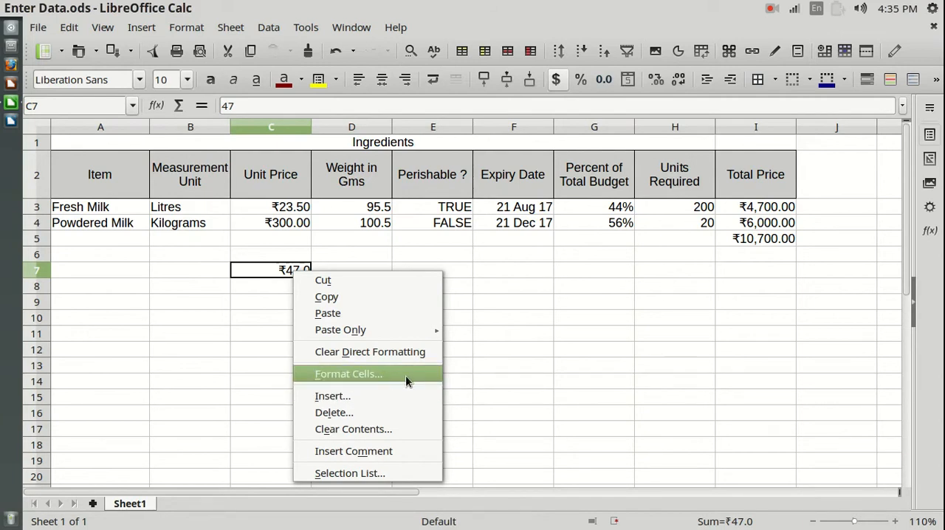
{"action": "left_click", "coordinate": [277, 275]}
{"action": "left_click", "coordinate": [186, 28]}
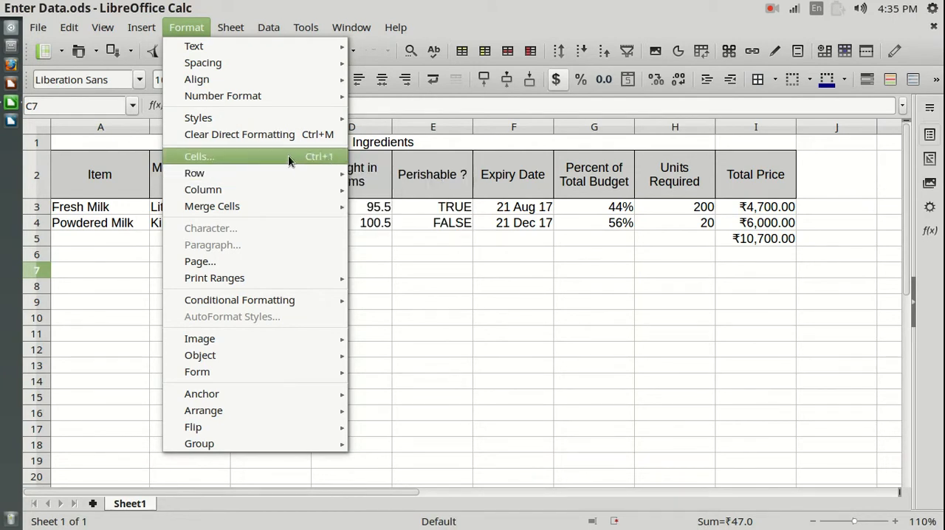
{"action": "left_click", "coordinate": [193, 157]}
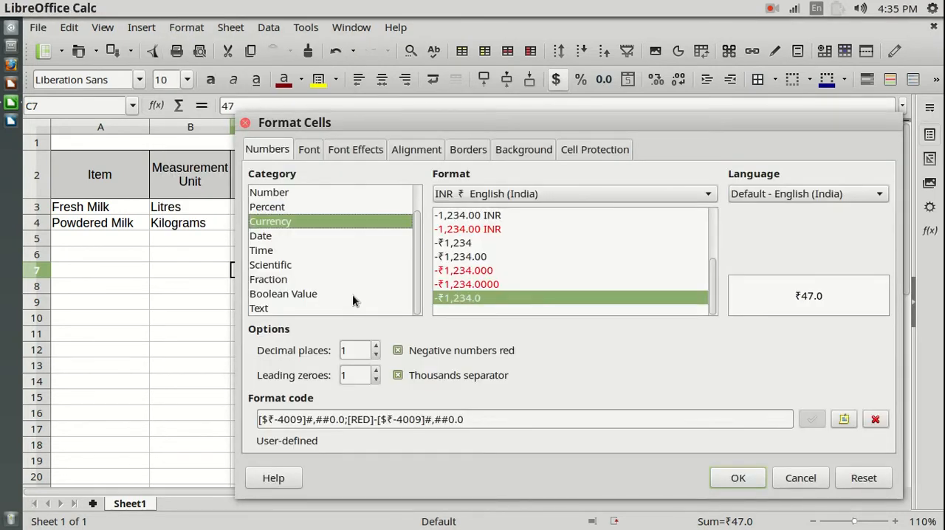
{"action": "left_click_drag", "start_coordinate": [529, 123], "coordinate": [458, 45]}
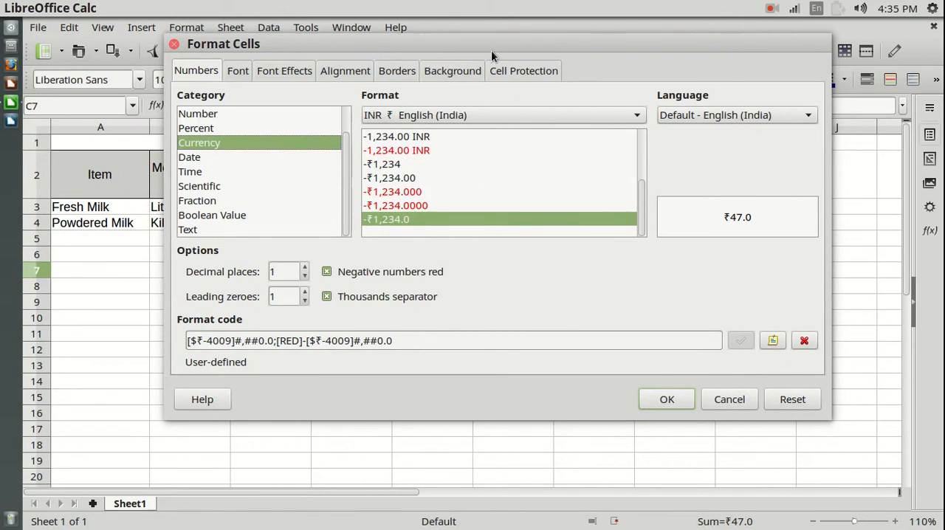
{"action": "left_click_drag", "start_coordinate": [491, 50], "coordinate": [738, 112]}
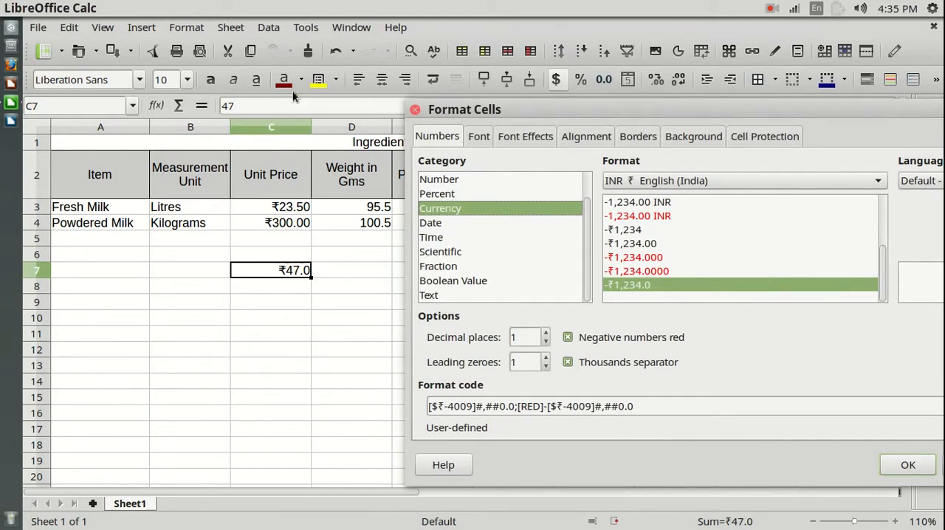
{"action": "left_click_drag", "start_coordinate": [777, 109], "coordinate": [560, 77]}
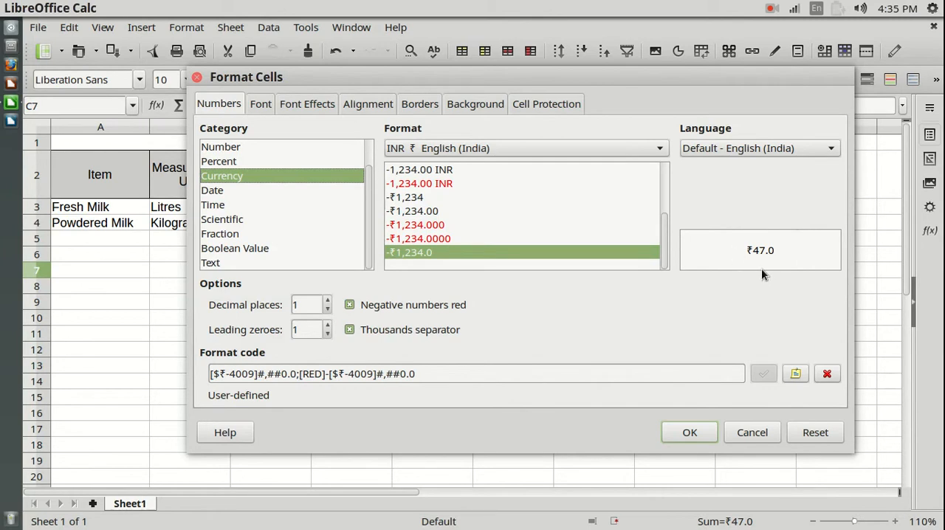
- Format C7 as a plain Number with 2 decimal places
{"action": "left_click", "coordinate": [234, 151]}
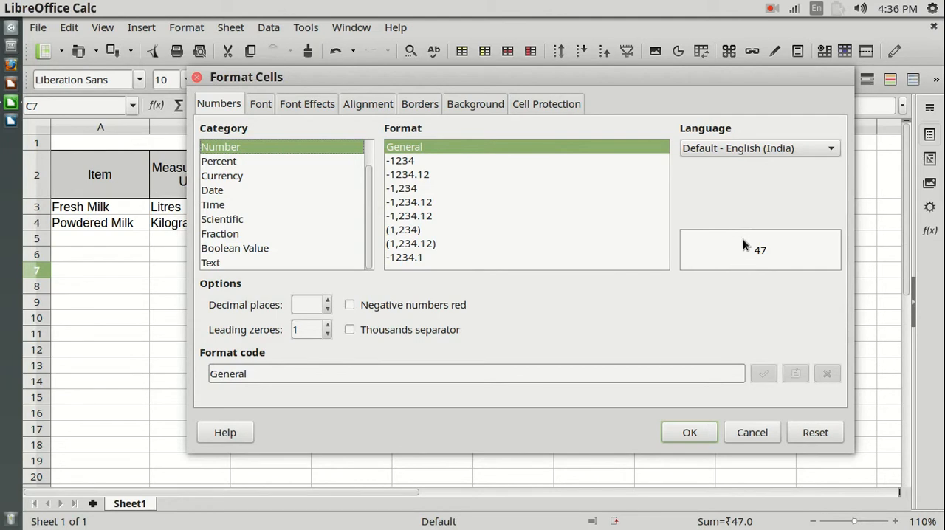
{"action": "left_click_drag", "start_coordinate": [569, 83], "coordinate": [836, 120]}
{"action": "left_click_drag", "start_coordinate": [703, 105], "coordinate": [643, 96]}
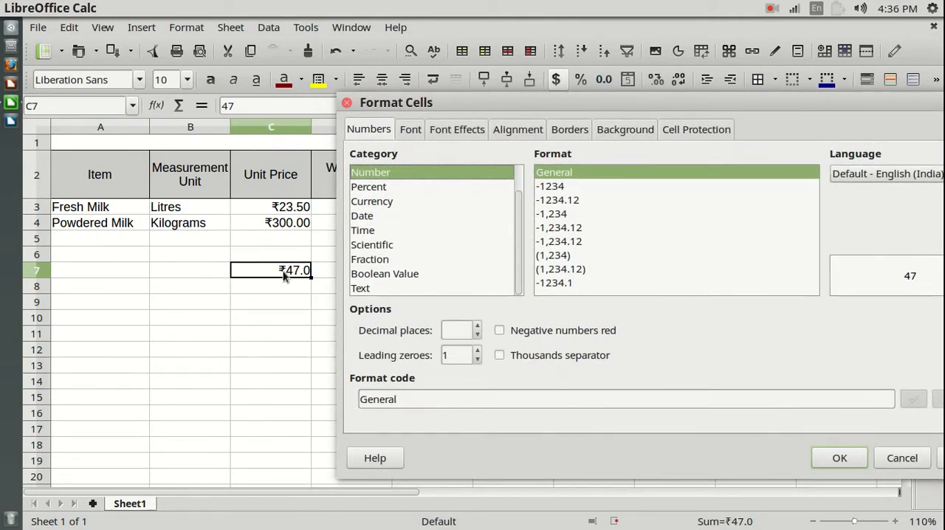
{"action": "left_click_drag", "start_coordinate": [695, 101], "coordinate": [542, 52]}
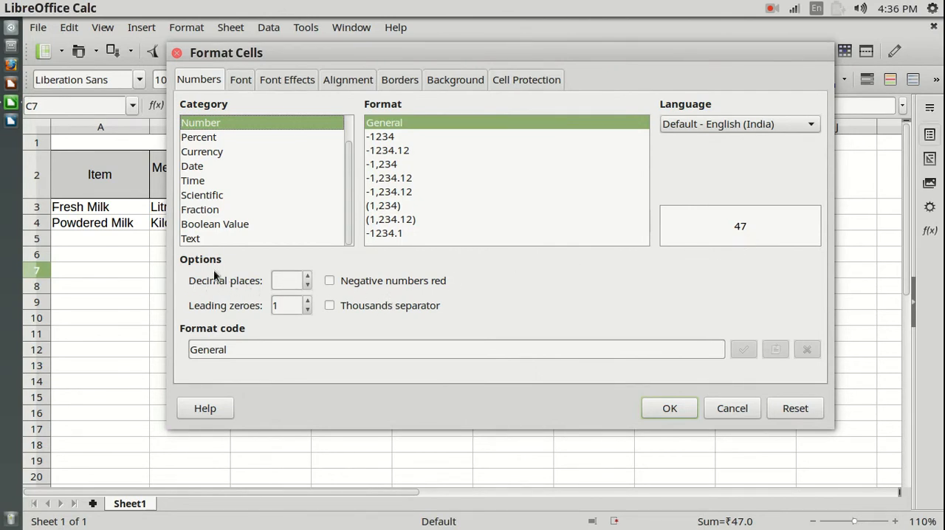
{"action": "left_click", "coordinate": [309, 277]}
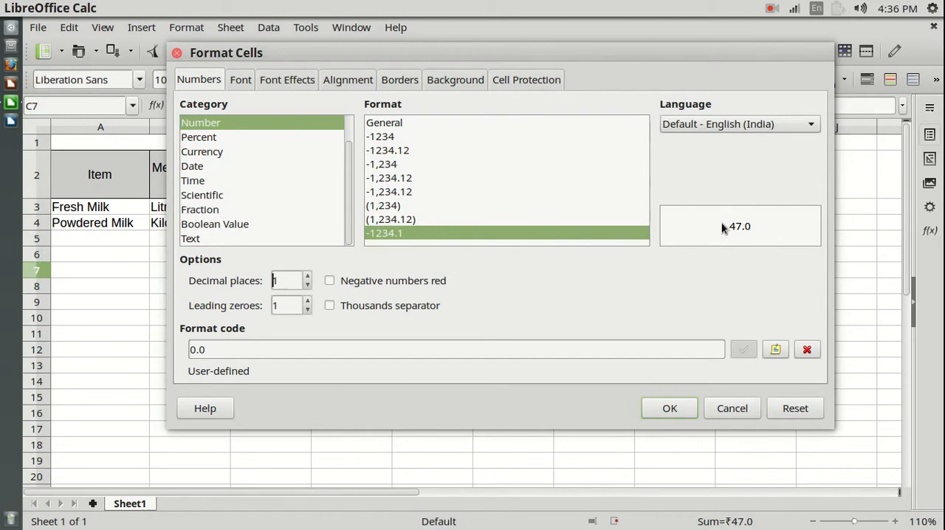
{"action": "left_click", "coordinate": [308, 276]}
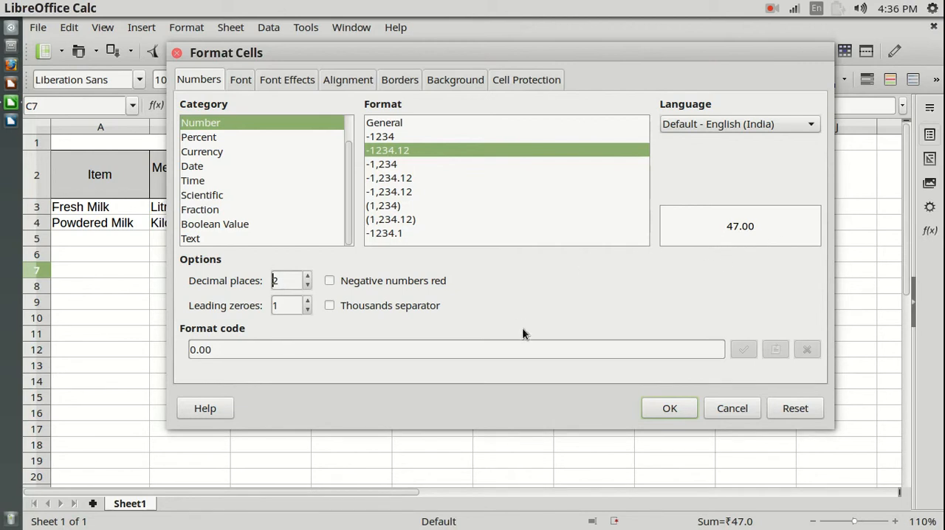
{"action": "left_click", "coordinate": [670, 408]}
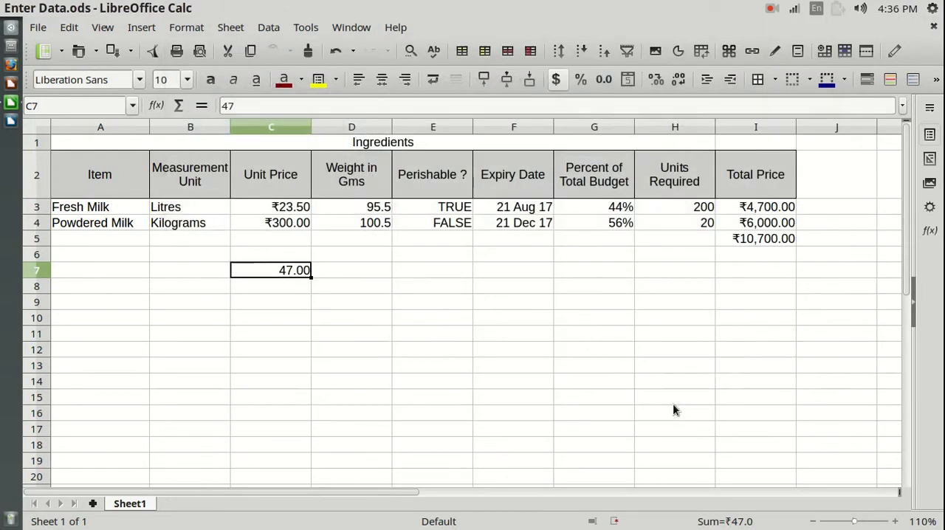
- Compare the number in C7 with the numeric Weight in Gms and Units Required columns
{"action": "left_click", "coordinate": [373, 348]}
{"action": "left_click", "coordinate": [290, 274]}
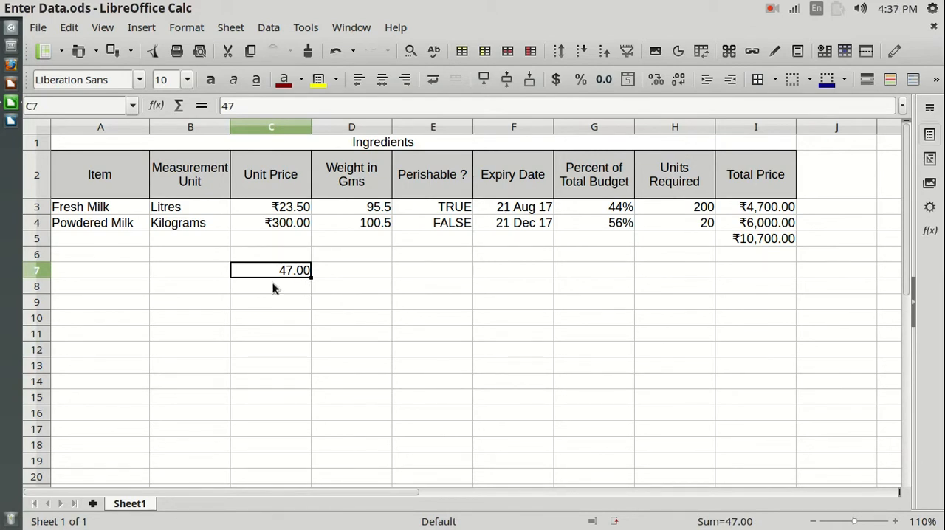
{"action": "left_click", "coordinate": [353, 127]}
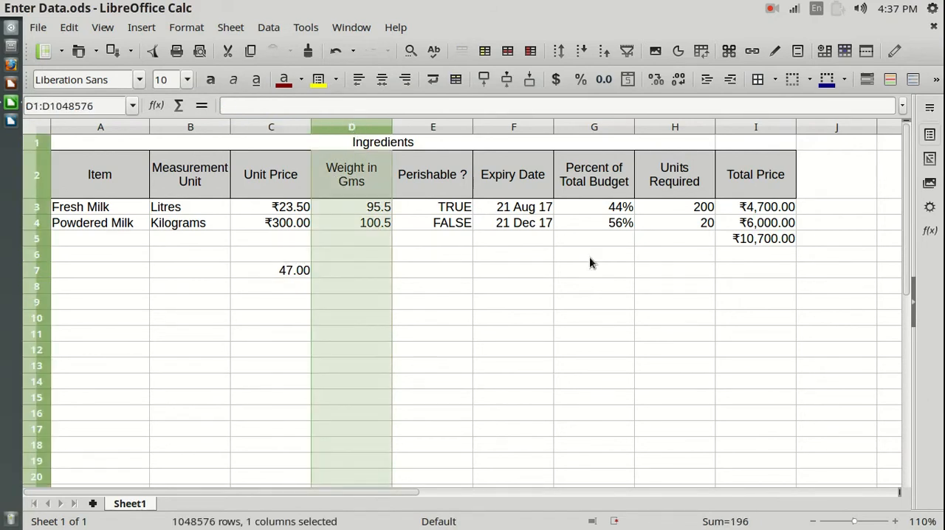
{"action": "left_click", "coordinate": [686, 126]}
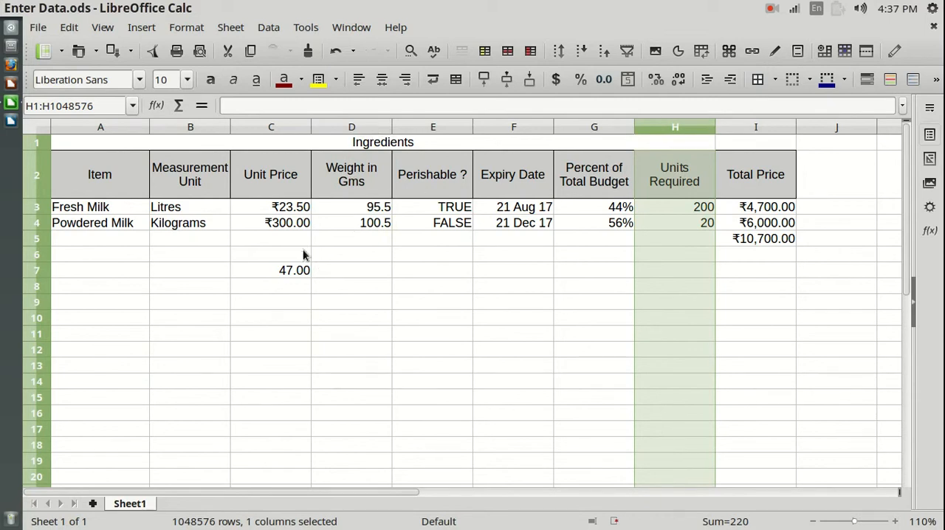
- Remove both decimal places from the number in C7
{"action": "left_click", "coordinate": [289, 272]}
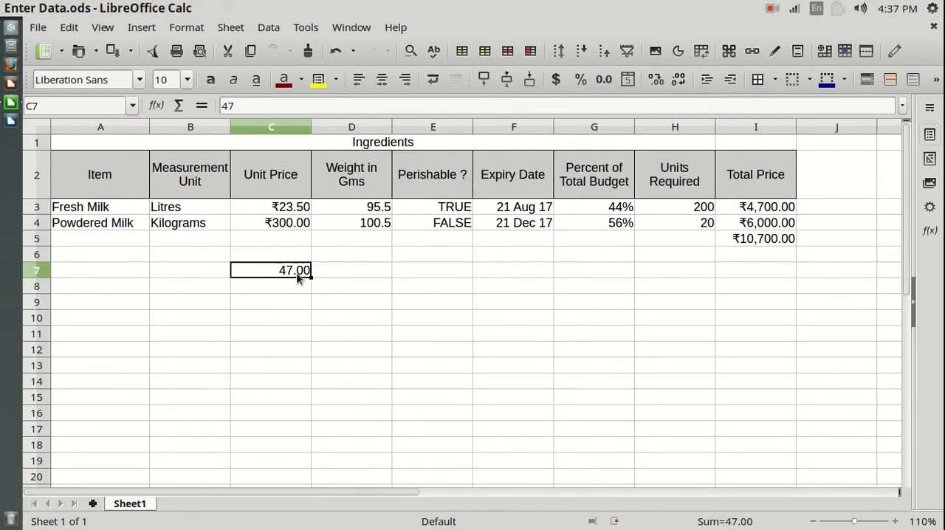
{"action": "left_click", "coordinate": [679, 80]}
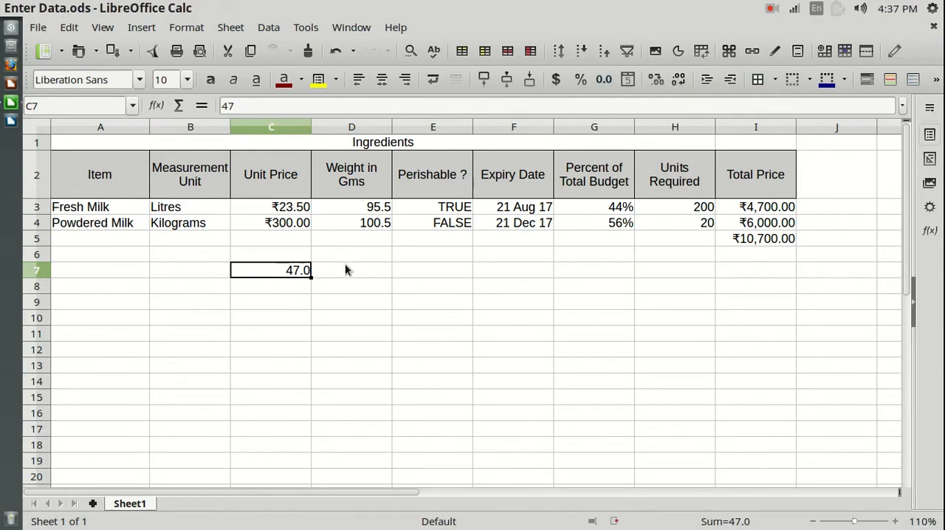
{"action": "left_click", "coordinate": [686, 79]}
{"action": "left_click", "coordinate": [306, 285]}
{"action": "left_click", "coordinate": [298, 272]}
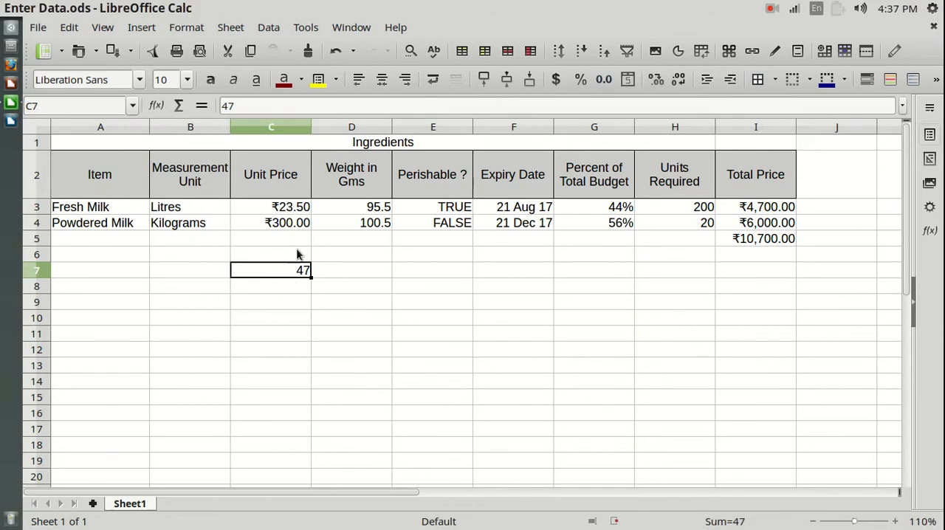
- Format C7 as Currency using GBP £ English (UK) with two decimal places
{"action": "right_click", "coordinate": [288, 277]}
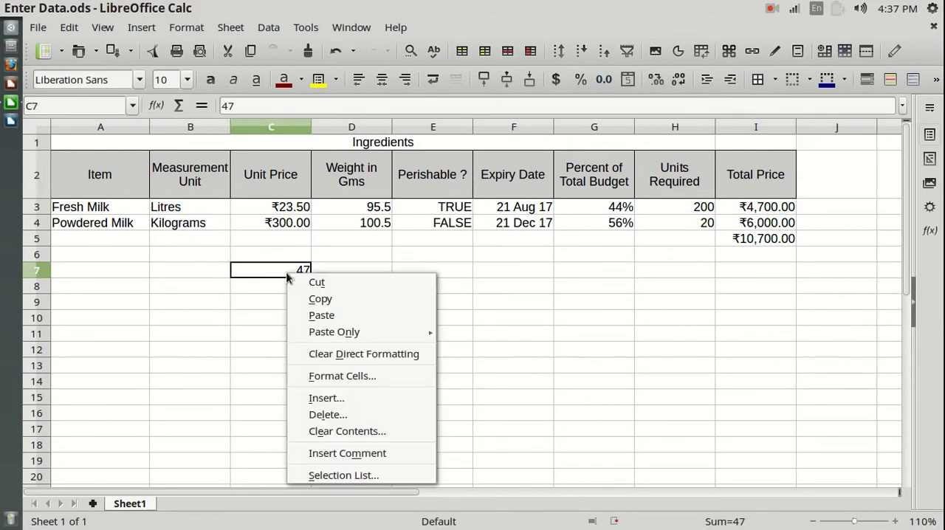
{"action": "left_click", "coordinate": [335, 378]}
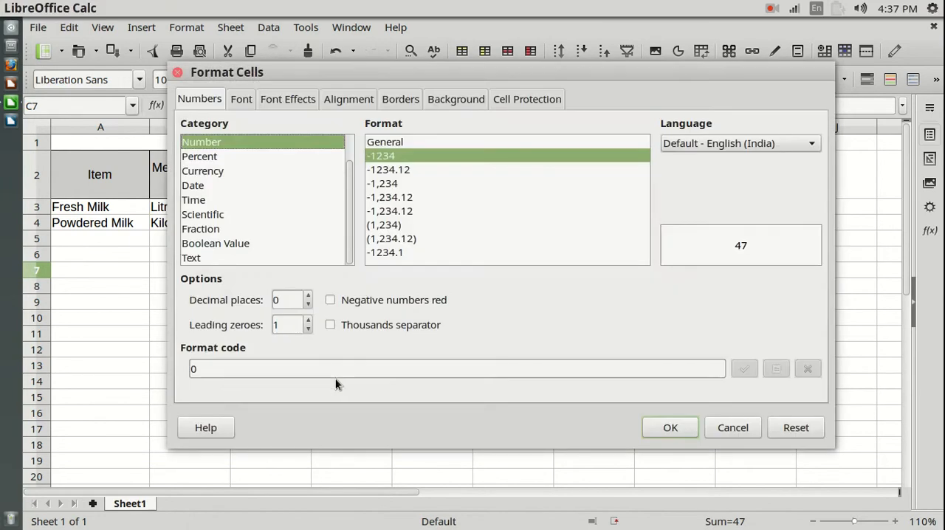
{"action": "left_click", "coordinate": [210, 178]}
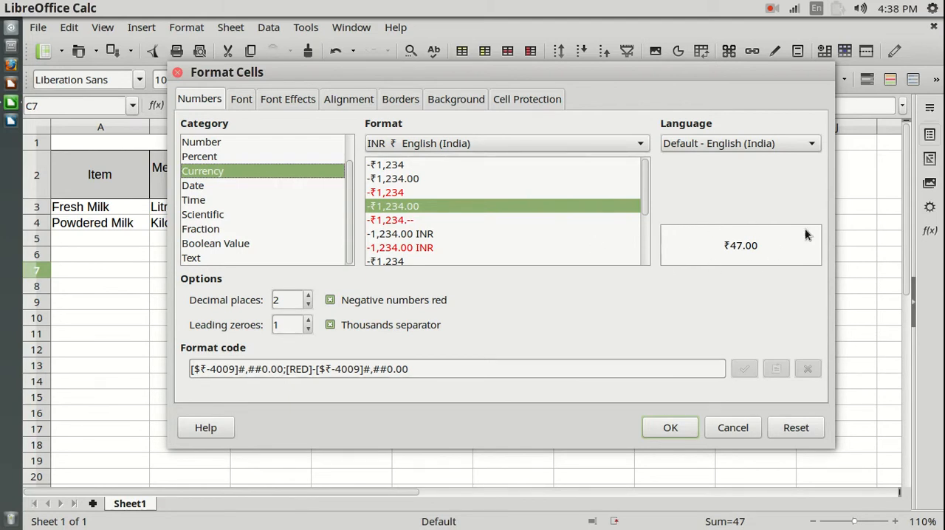
{"action": "left_click", "coordinate": [641, 145]}
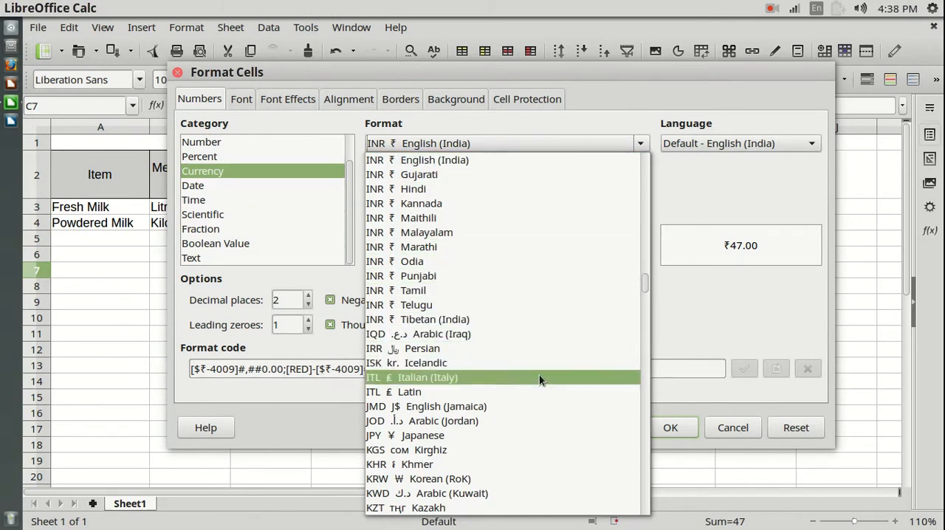
{"action": "left_click_drag", "start_coordinate": [647, 281], "coordinate": [643, 257]}
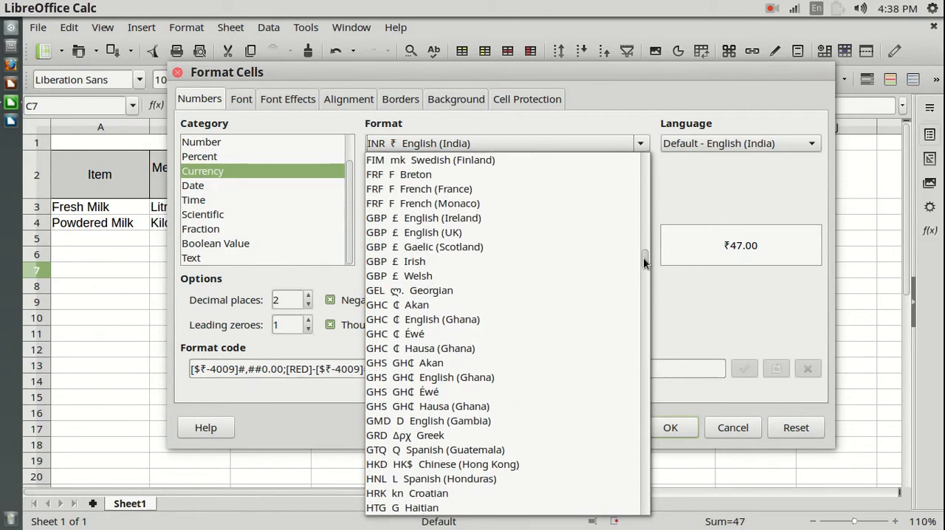
{"action": "left_click", "coordinate": [387, 234]}
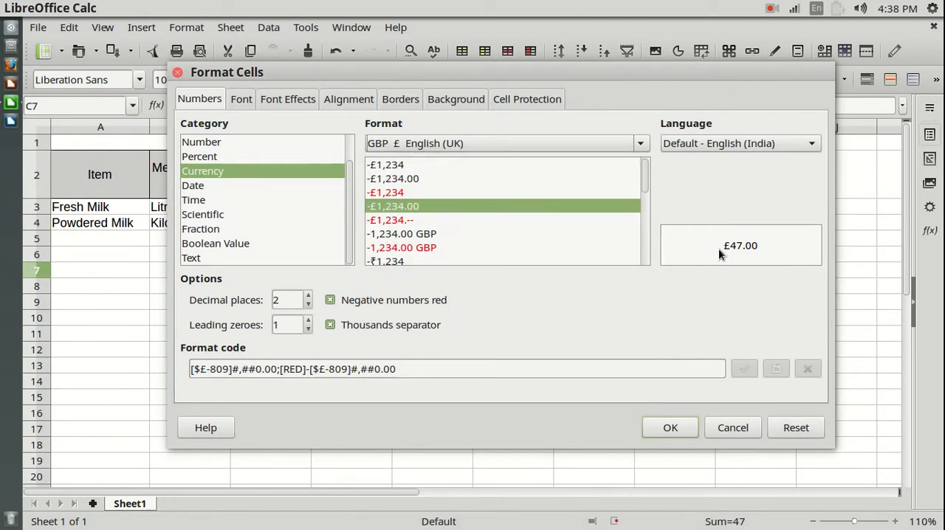
{"action": "left_click", "coordinate": [678, 427]}
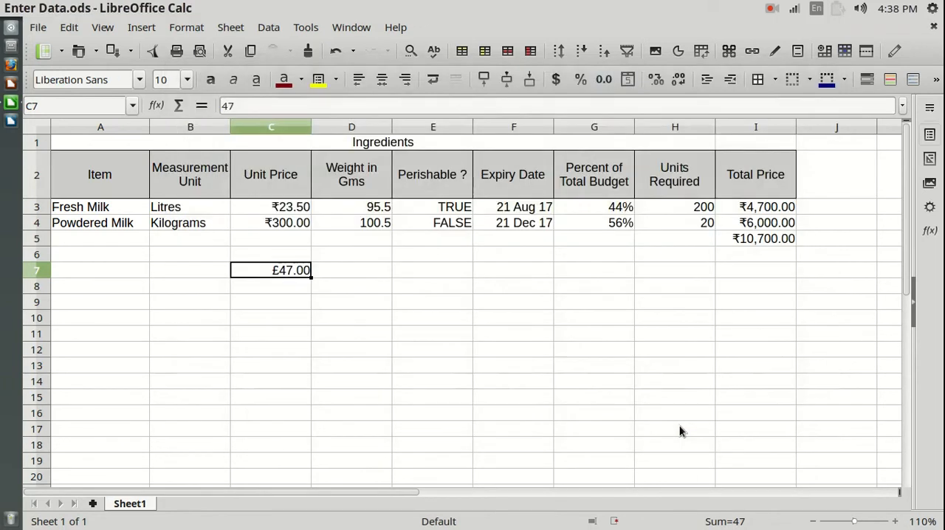
- Format C7 as Currency using INR ₹ English (India) with two decimal places
{"action": "left_click", "coordinate": [243, 353]}
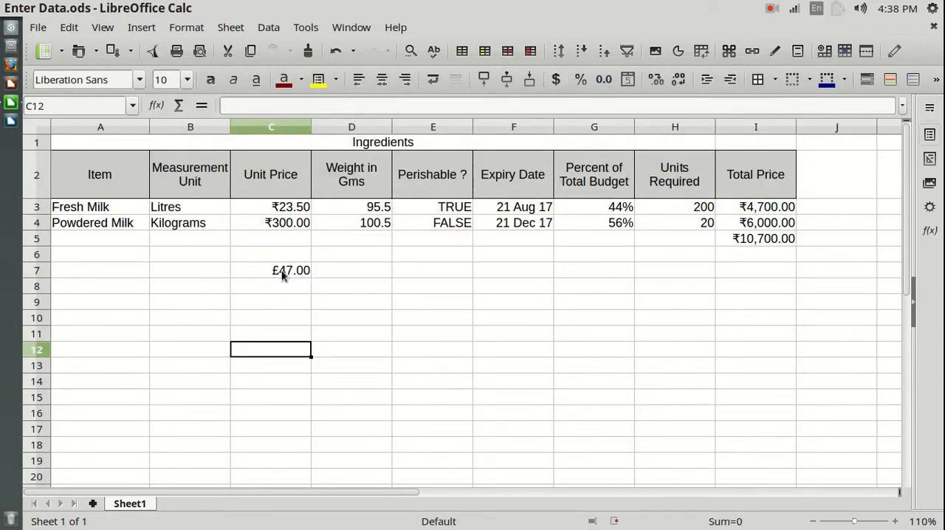
{"action": "left_click", "coordinate": [282, 273]}
{"action": "right_click", "coordinate": [282, 273]}
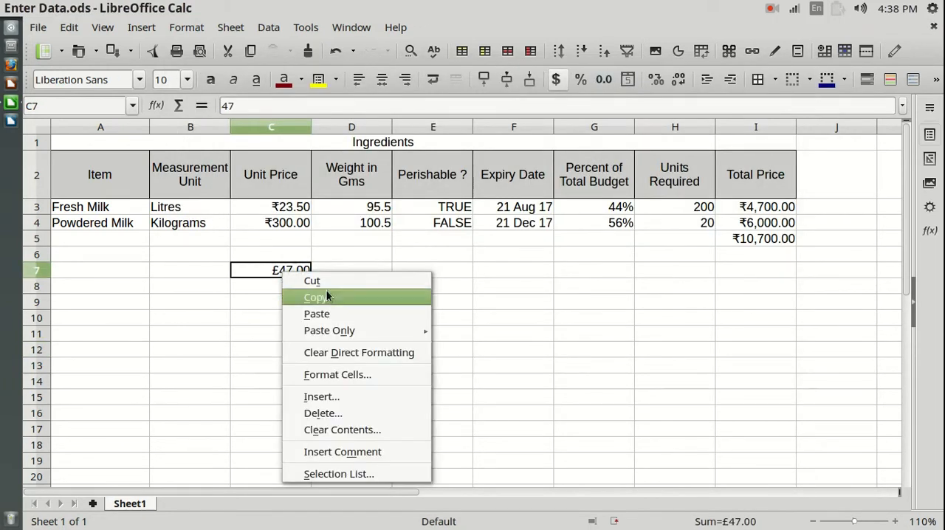
{"action": "left_click", "coordinate": [339, 373]}
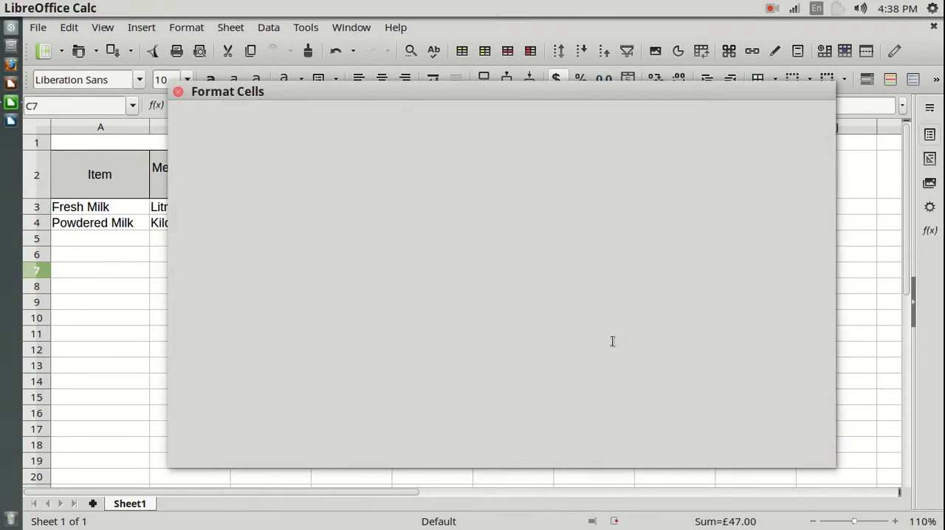
{"action": "left_click", "coordinate": [484, 160]}
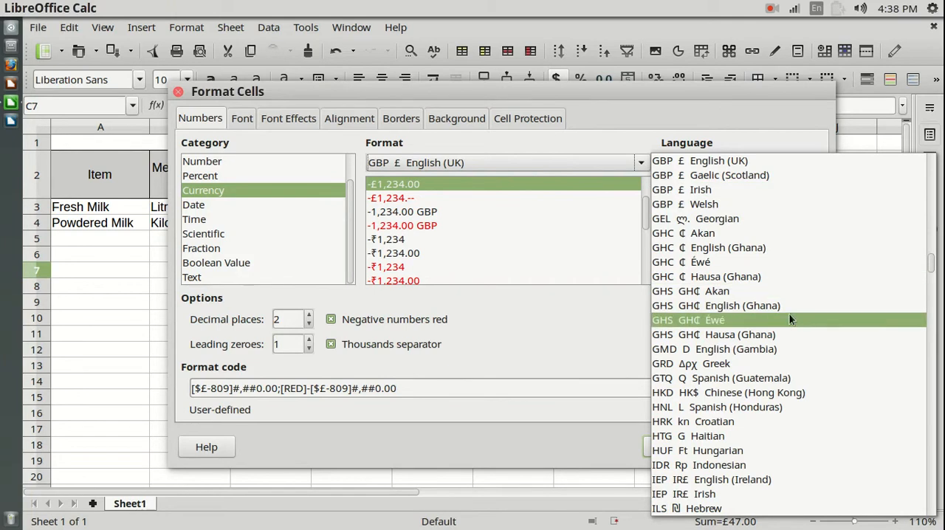
{"action": "key", "text": "i"}
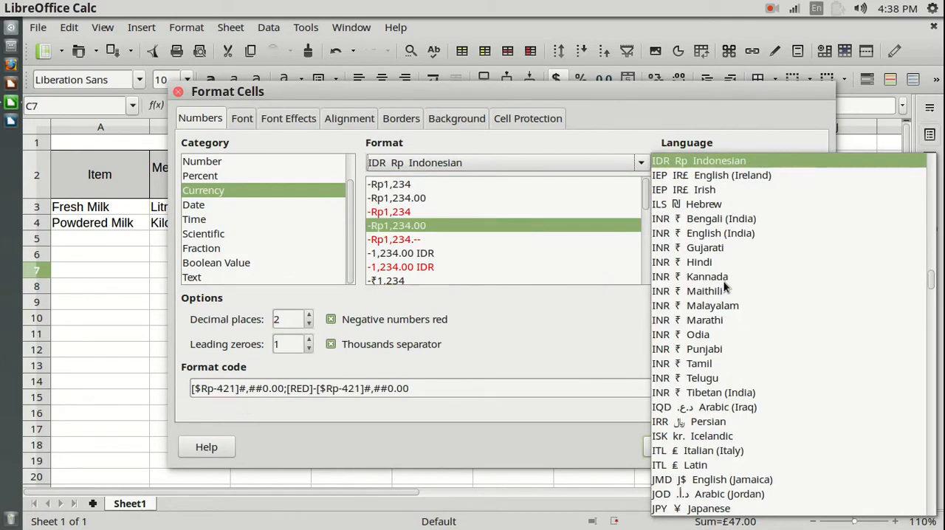
{"action": "left_click", "coordinate": [713, 233]}
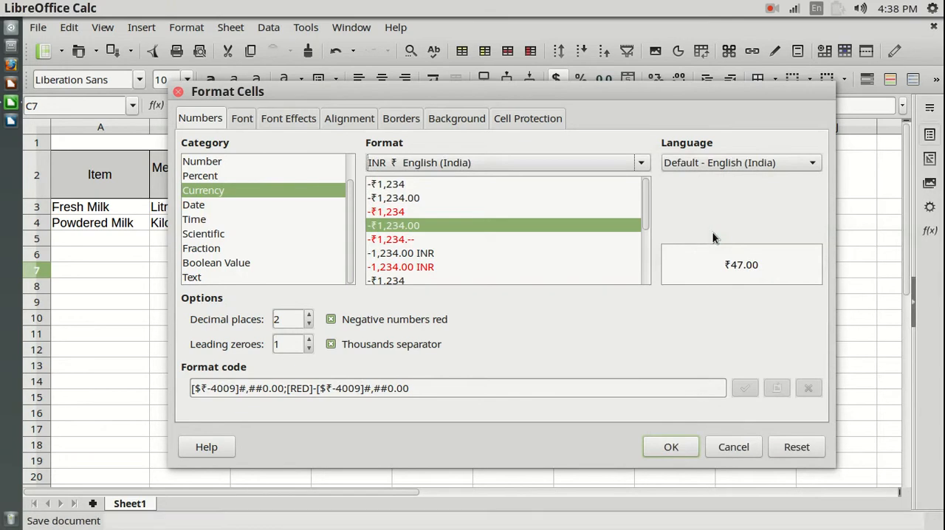
{"action": "left_click", "coordinate": [685, 446]}
{"action": "left_click", "coordinate": [424, 334]}
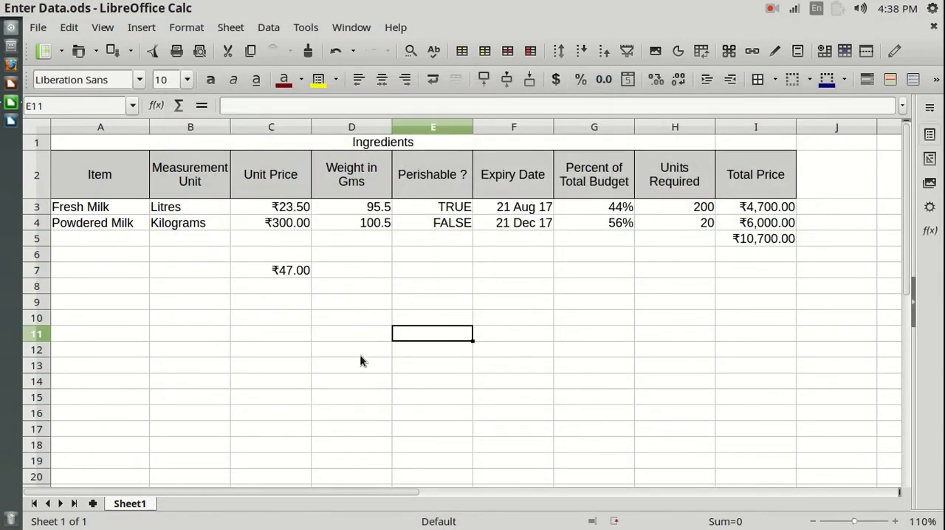
{"action": "left_click", "coordinate": [285, 274]}
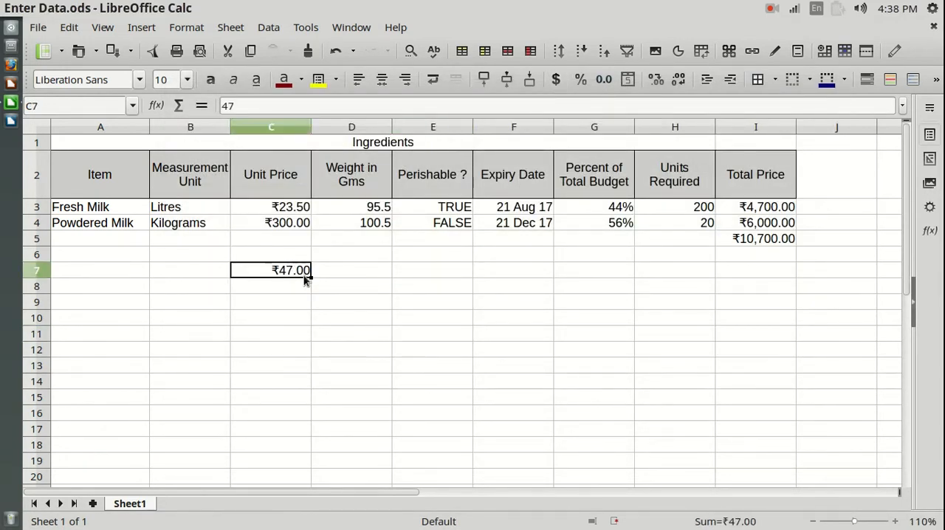
{"action": "left_click", "coordinate": [280, 128]}
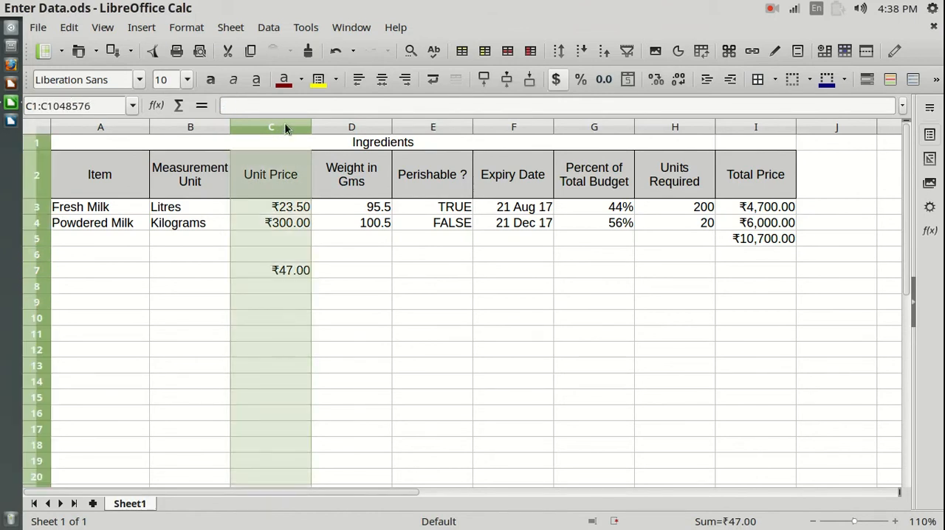
- Change C7's number format to Date in the DD/MM/YY style
{"action": "left_click", "coordinate": [289, 273]}
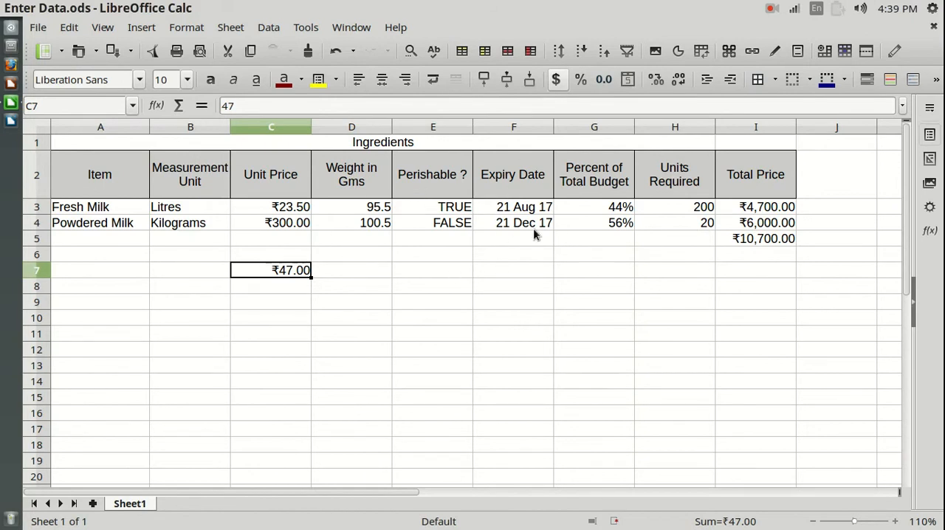
{"action": "right_click", "coordinate": [283, 273]}
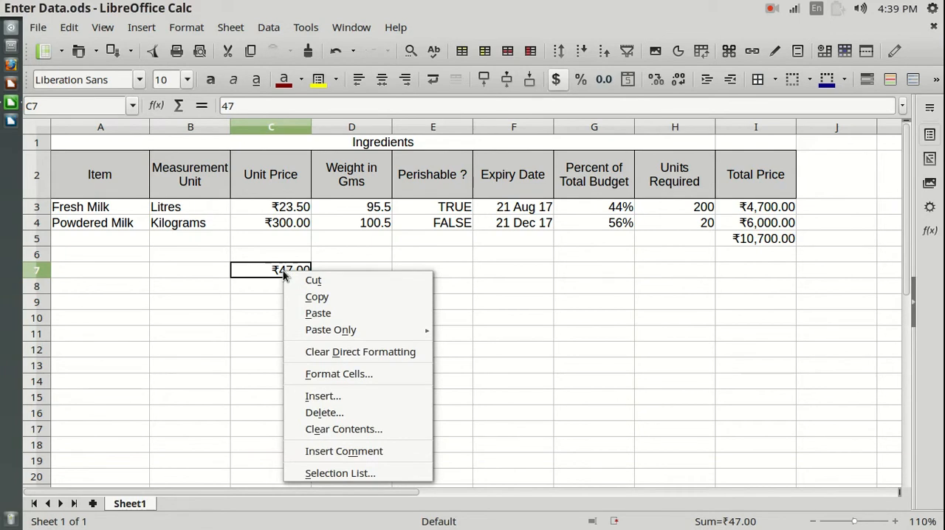
{"action": "left_click", "coordinate": [355, 374]}
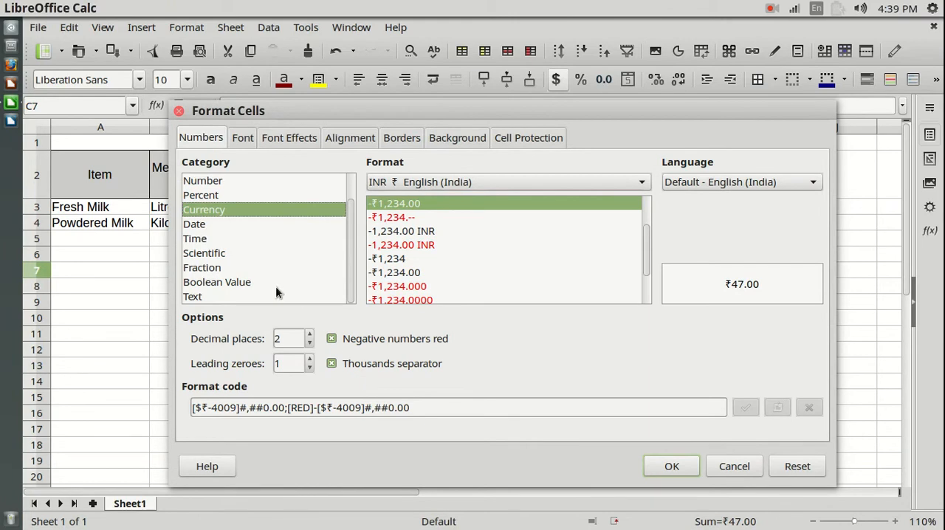
{"action": "left_click", "coordinate": [198, 229]}
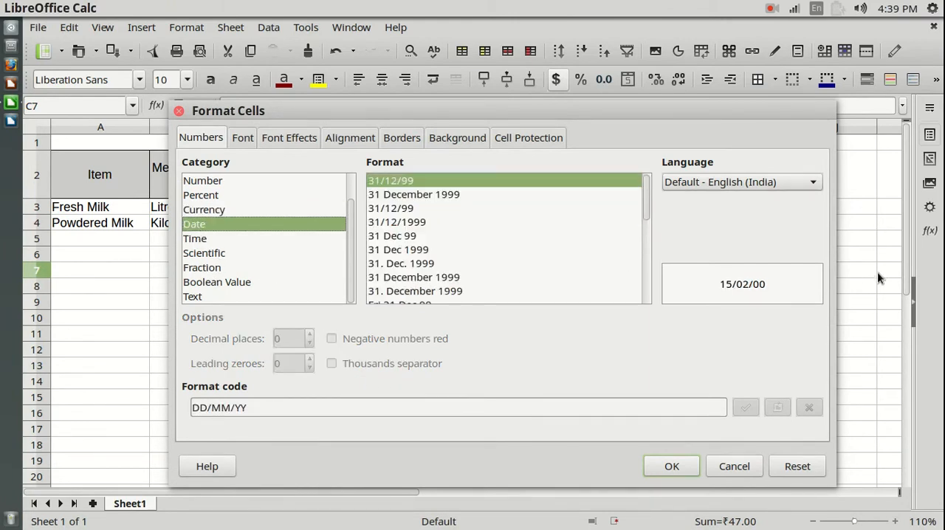
{"action": "left_click", "coordinate": [691, 464]}
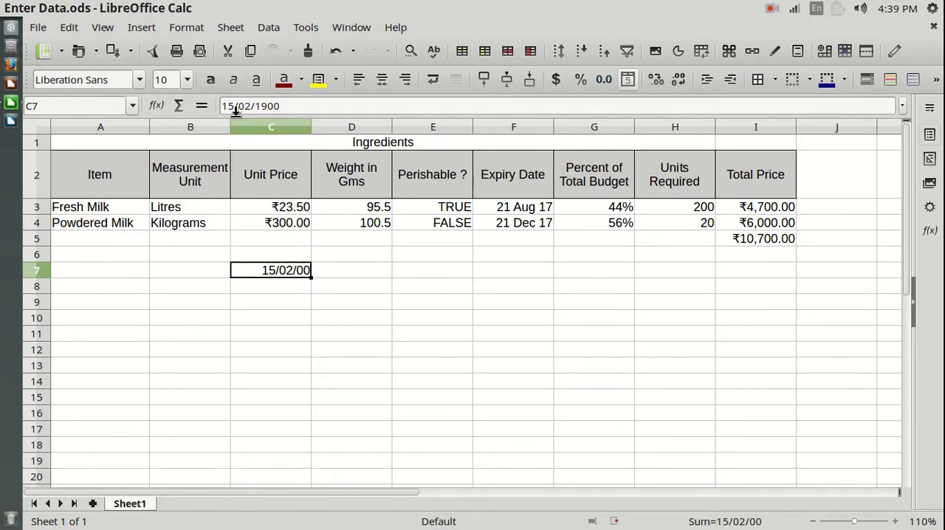
- Change the year of the date in C7 to 2017
{"action": "left_click", "coordinate": [283, 105]}
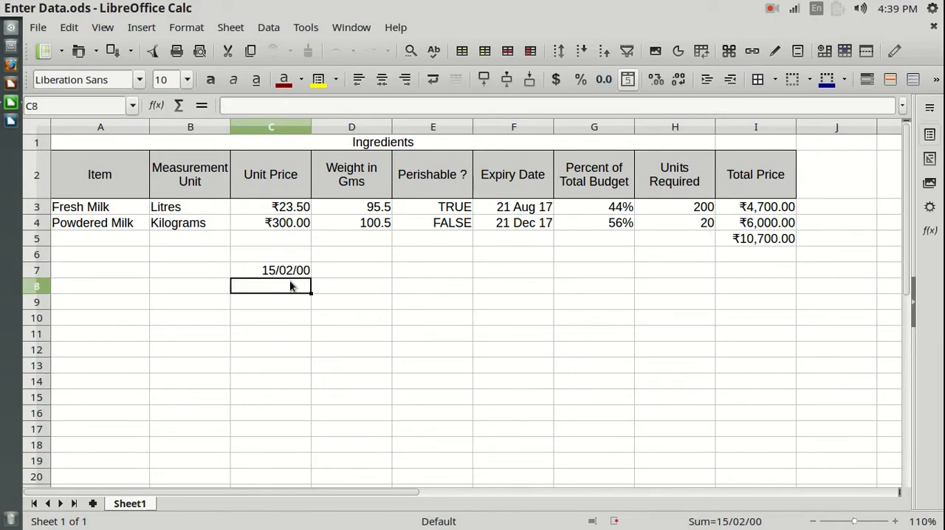
{"action": "left_click", "coordinate": [292, 270]}
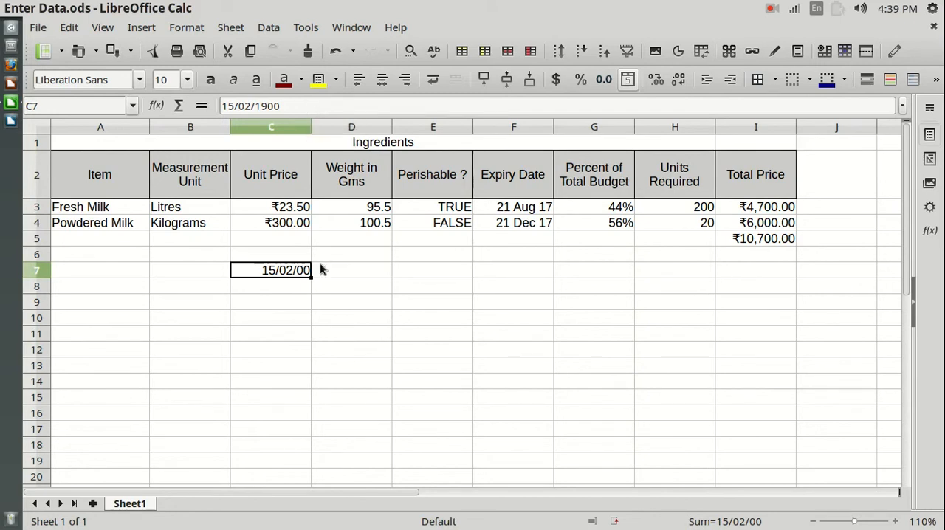
{"action": "left_click", "coordinate": [295, 286]}
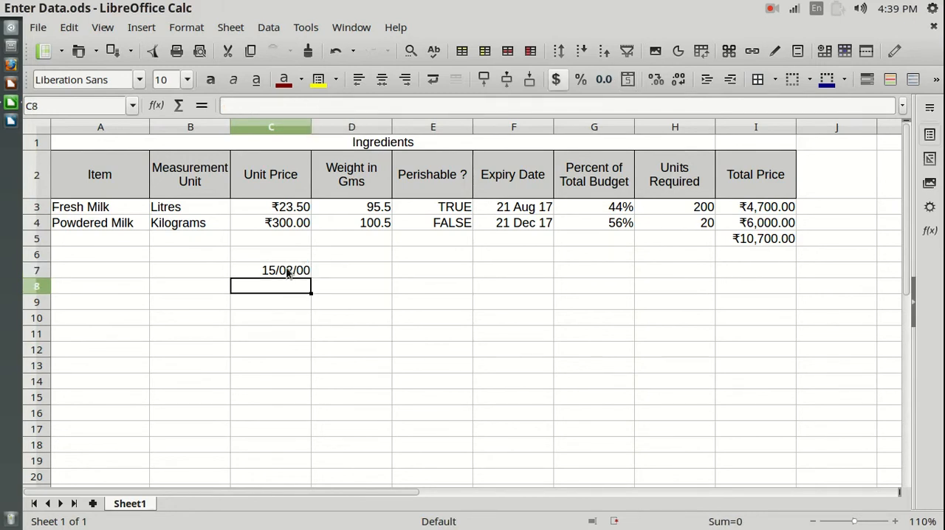
{"action": "left_click", "coordinate": [288, 273]}
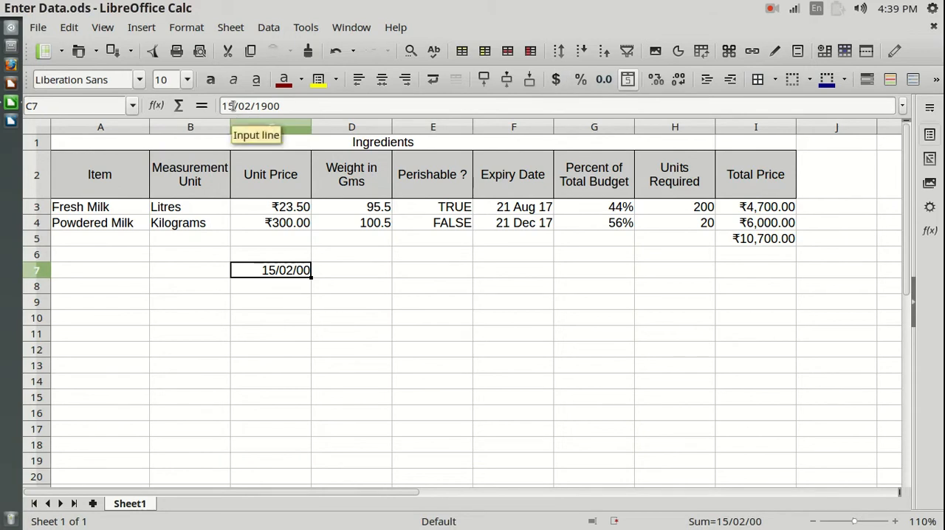
{"action": "left_click_drag", "start_coordinate": [281, 106], "coordinate": [256, 106]}
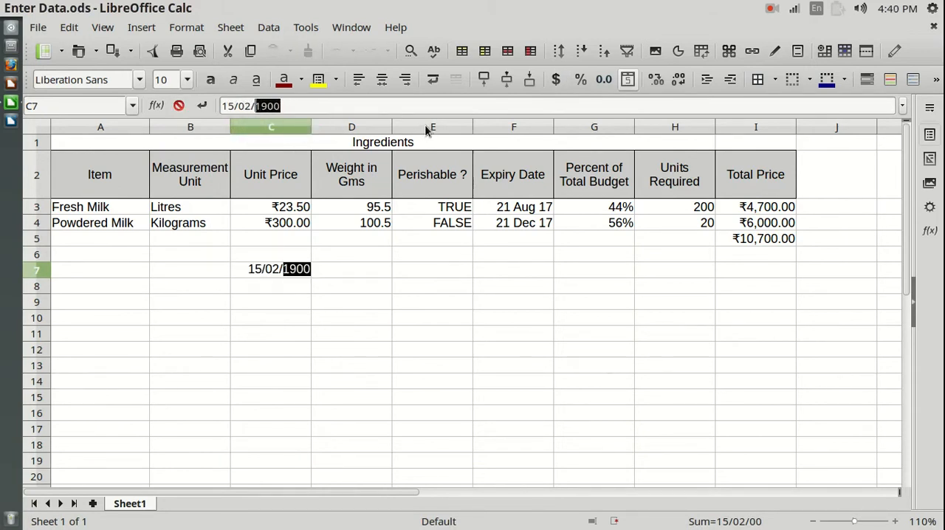
{"action": "type", "text": "21"}
{"action": "key", "text": "BackSpace"}
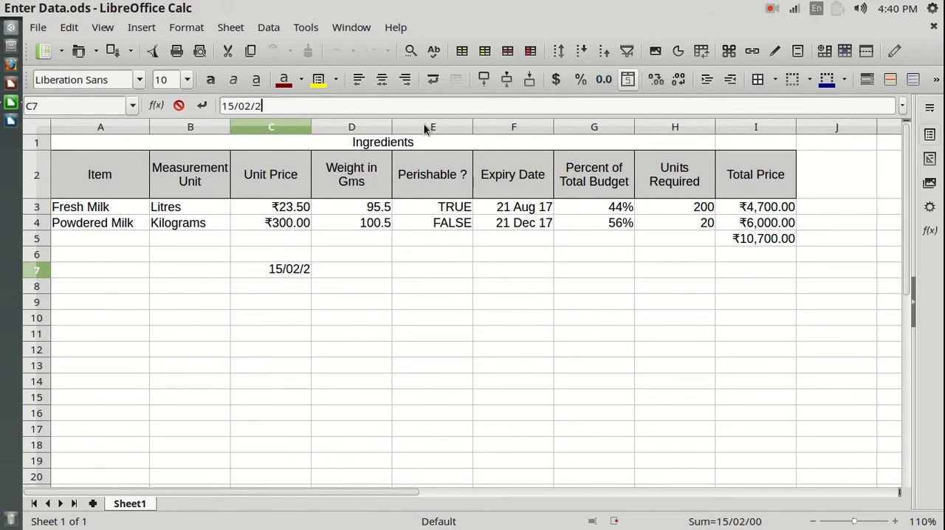
{"action": "type", "text": "17"}
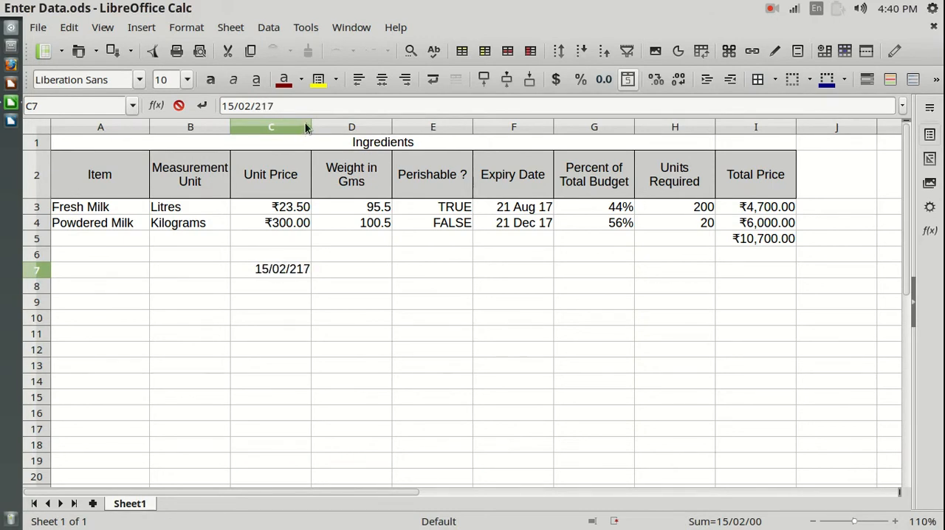
{"action": "key", "text": "BackSpace"}
{"action": "key", "text": "BackSpace"}
{"action": "type", "text": "017"}
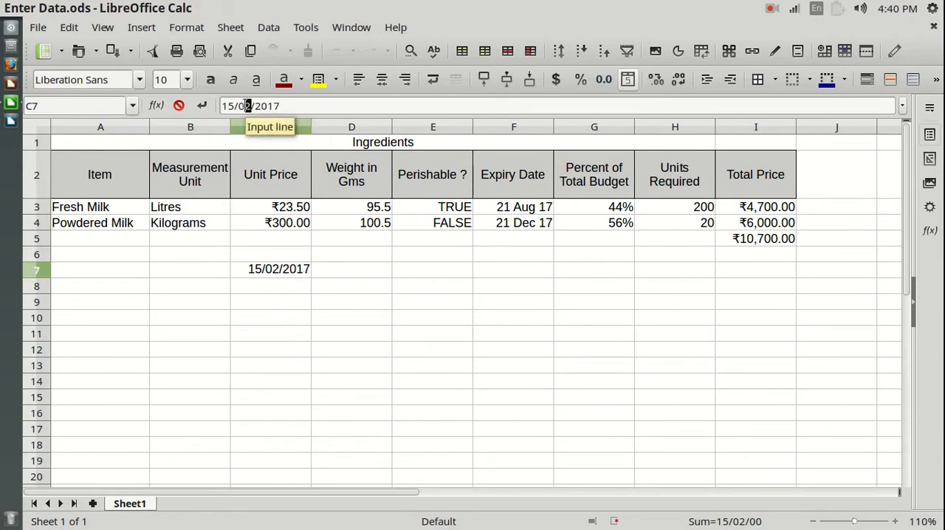
- Set the month to 08 and the day to 11 so that C7 holds 11/08/2017
{"action": "left_click_drag", "start_coordinate": [252, 106], "coordinate": [227, 106]}
{"action": "type", "text": "8"}
{"action": "key", "text": "BackSpace"}
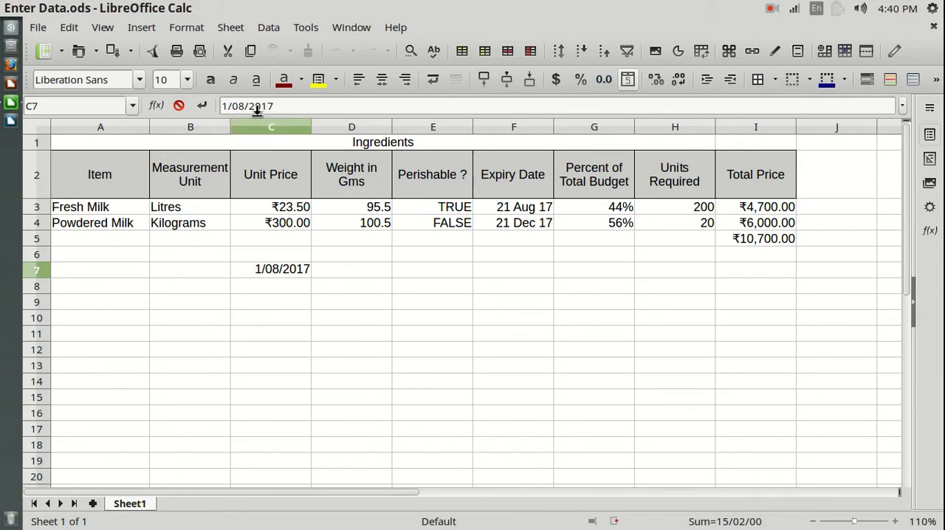
{"action": "type", "text": "1"}
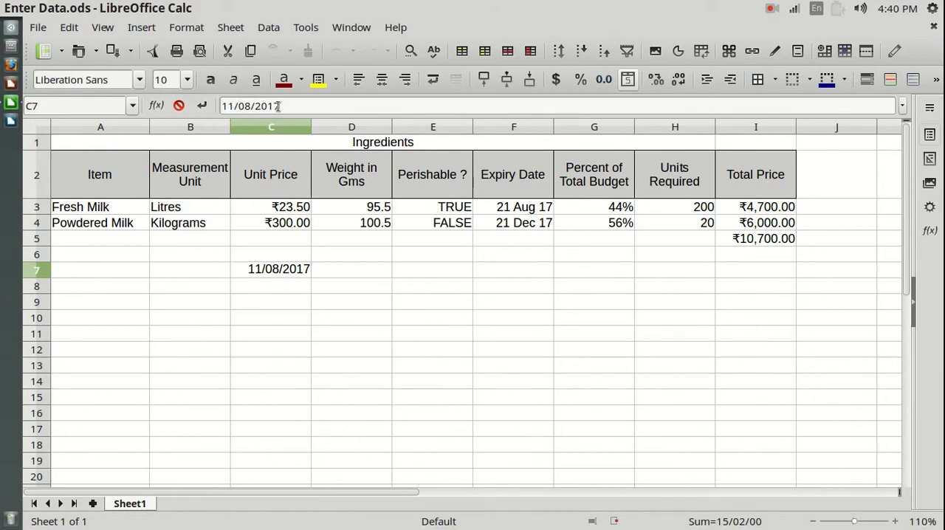
{"action": "left_click", "coordinate": [286, 106]}
{"action": "key", "text": "Return"}
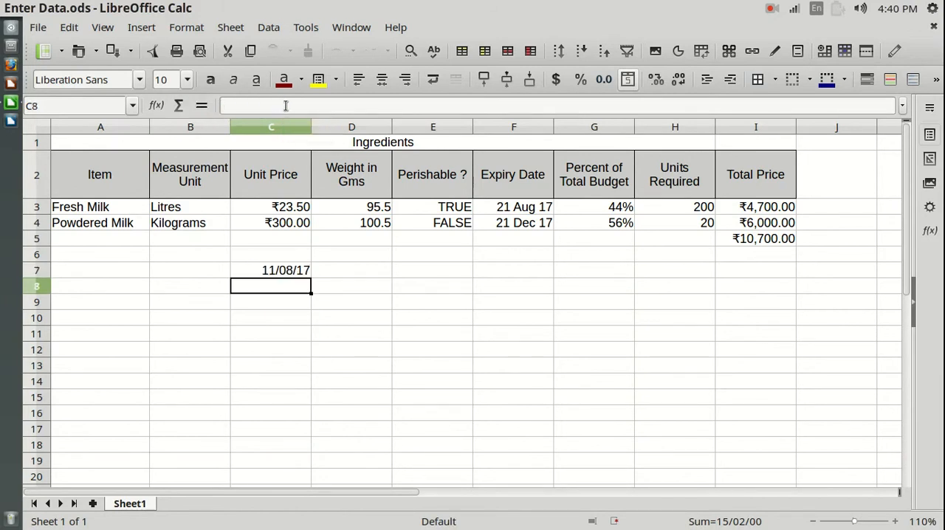
- Format the date in C7 with the 31 Dec 99 style (D MMM YY)
{"action": "left_click", "coordinate": [320, 331]}
{"action": "left_click", "coordinate": [302, 270]}
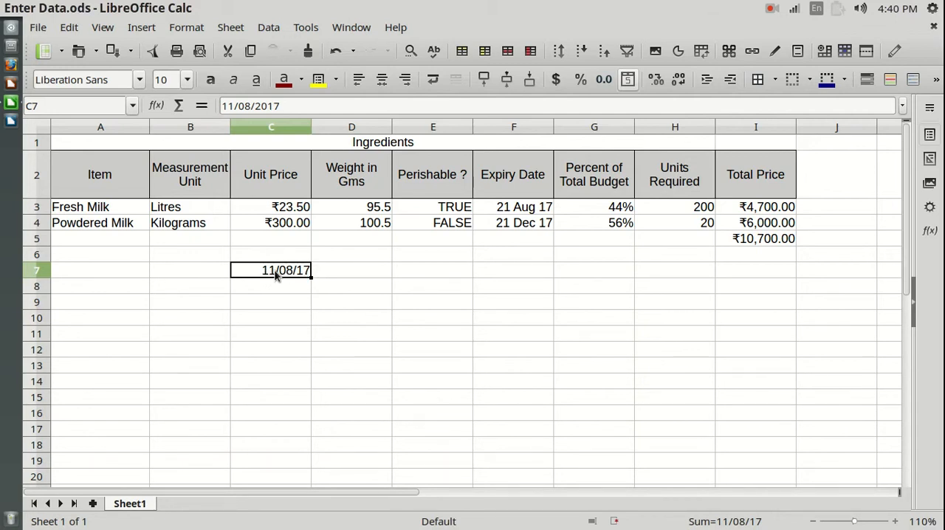
{"action": "right_click", "coordinate": [276, 274]}
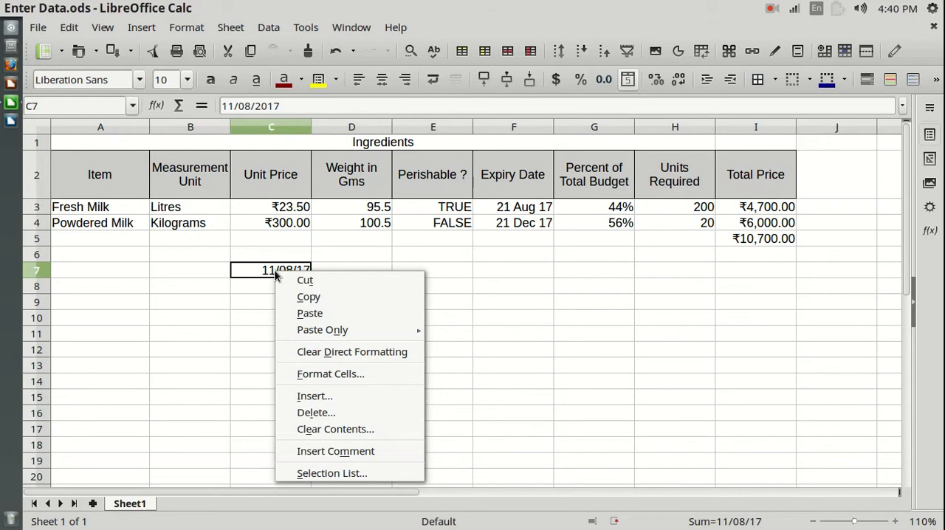
{"action": "left_click", "coordinate": [334, 374]}
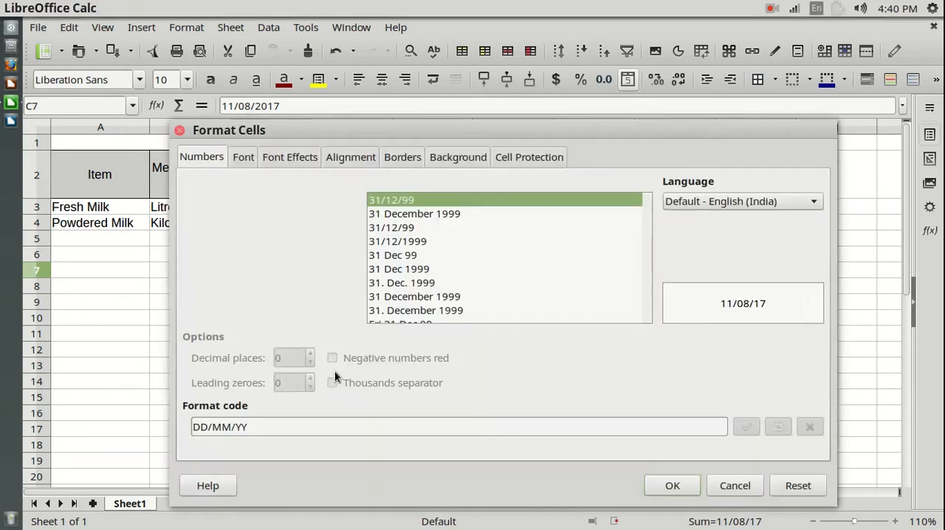
{"action": "left_click", "coordinate": [395, 255]}
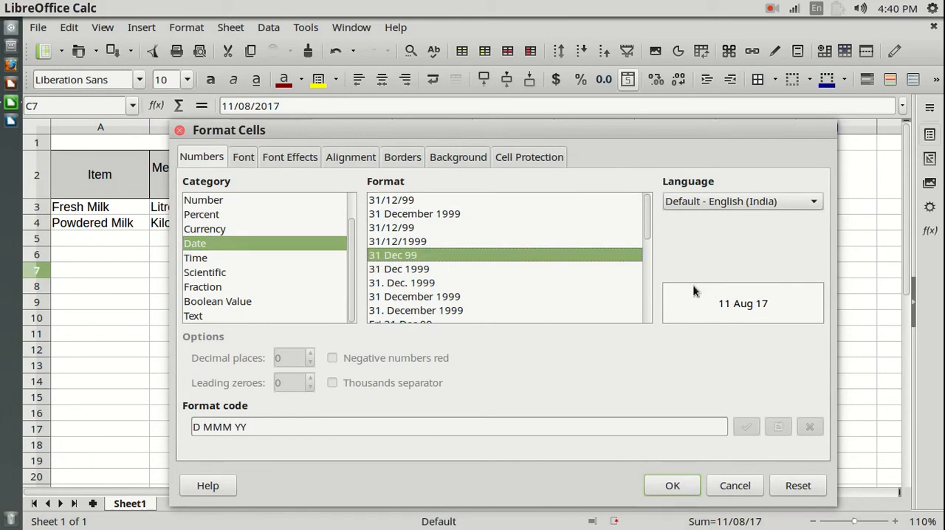
{"action": "left_click", "coordinate": [672, 486]}
{"action": "left_click", "coordinate": [351, 381]}
{"action": "left_click", "coordinate": [277, 272]}
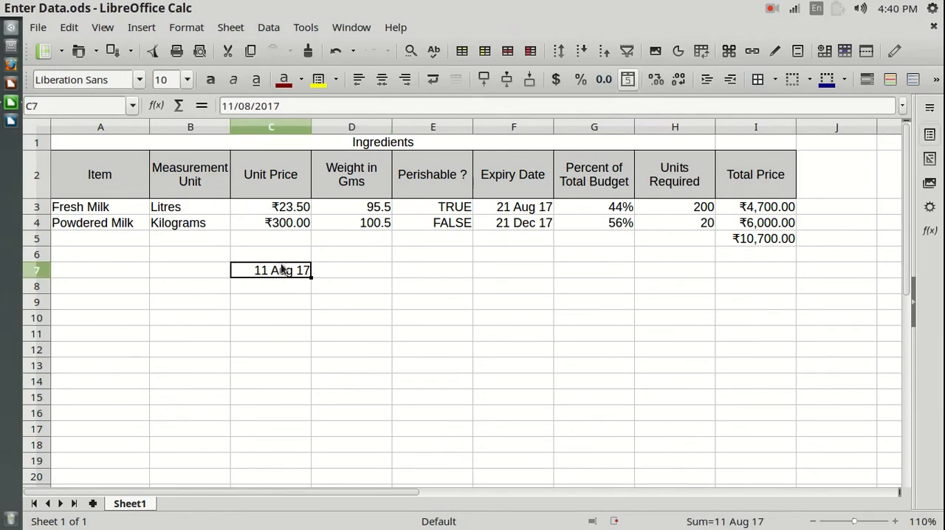
- Format the date in C7 with the 31 December 1999 style (D MMMM YYYY) and widen column C to fit it
{"action": "left_click", "coordinate": [289, 291]}
{"action": "left_click", "coordinate": [287, 275]}
{"action": "right_click", "coordinate": [287, 275]}
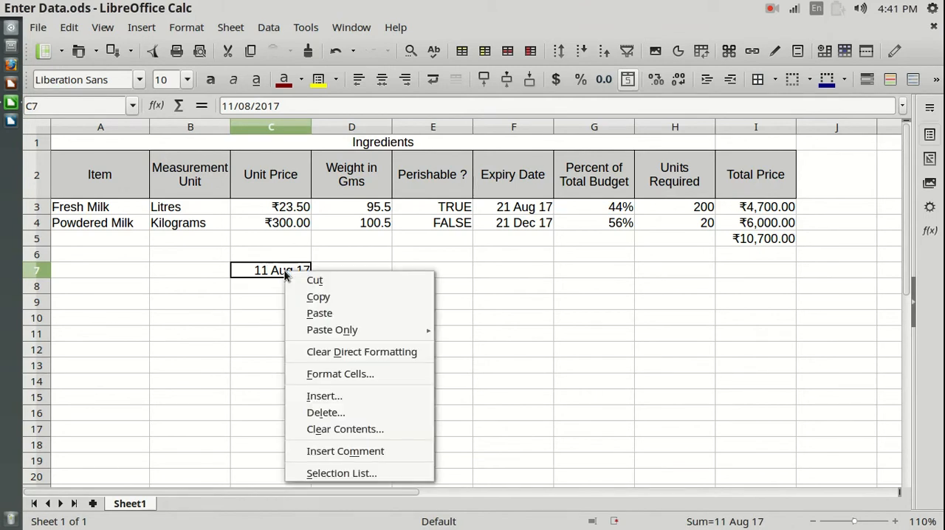
{"action": "left_click", "coordinate": [340, 374]}
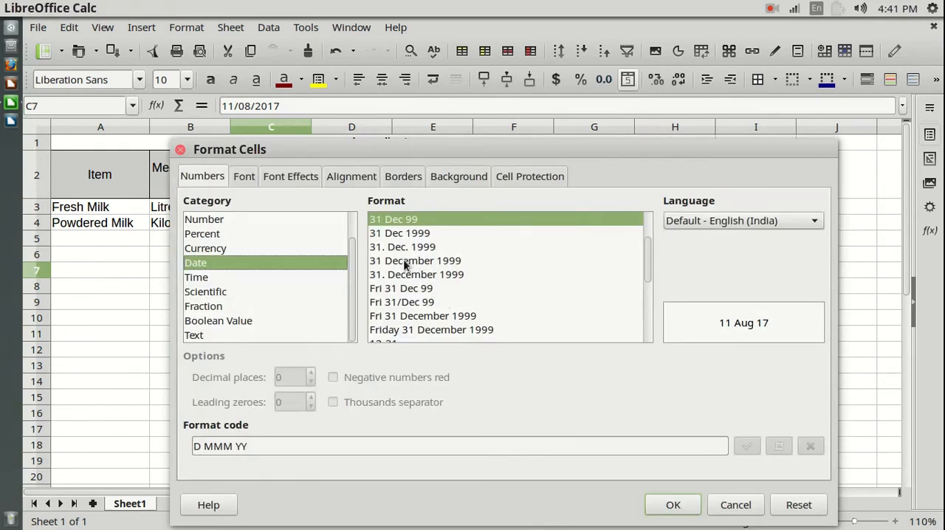
{"action": "left_click", "coordinate": [405, 265]}
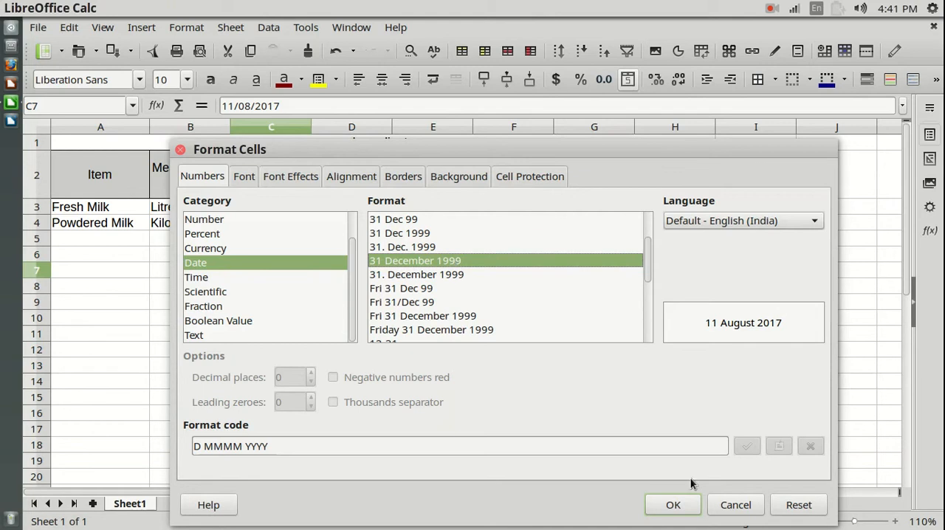
{"action": "left_click", "coordinate": [673, 506]}
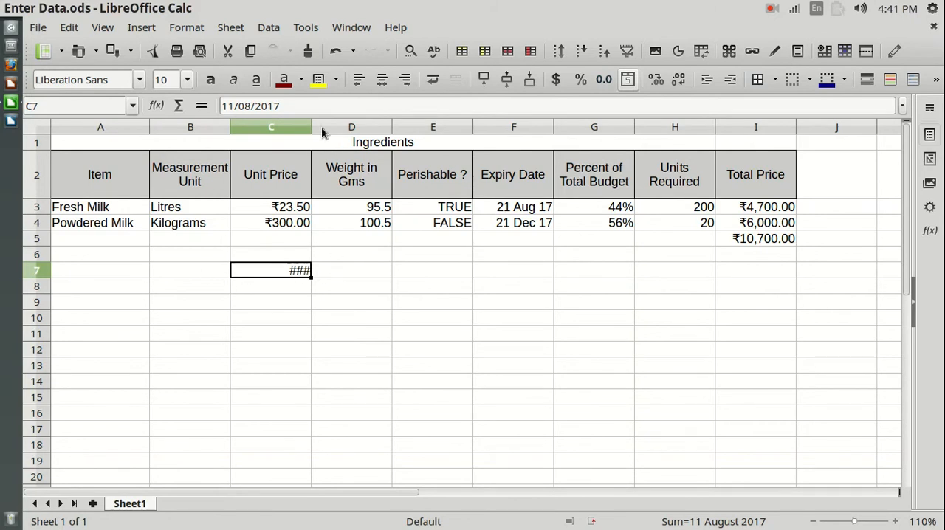
{"action": "left_click_drag", "start_coordinate": [311, 124], "coordinate": [392, 127]}
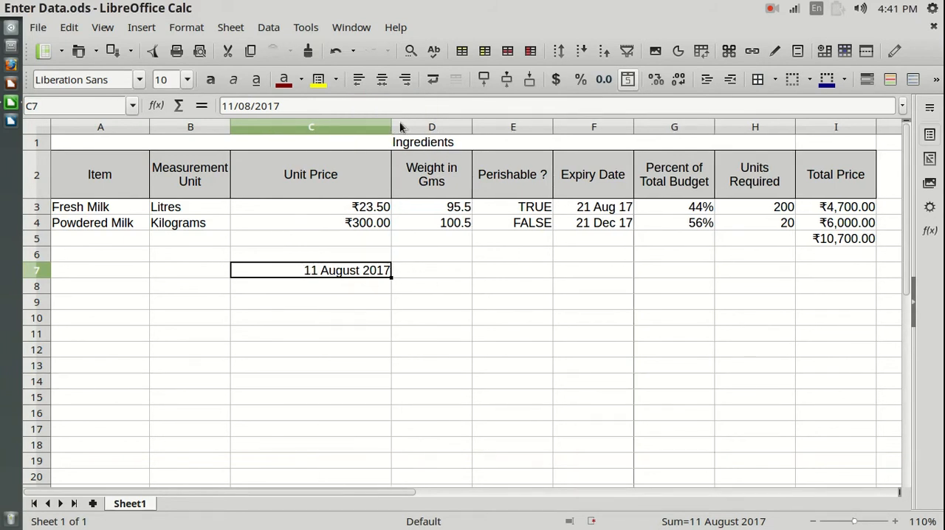
- Fit column C's width to its contents
{"action": "double_click", "coordinate": [392, 127]}
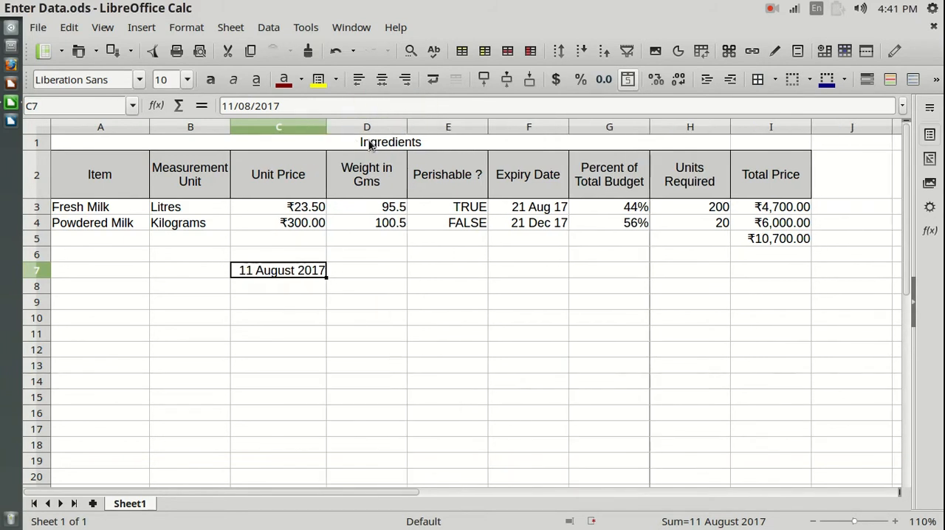
{"action": "left_click", "coordinate": [293, 301]}
{"action": "left_click", "coordinate": [307, 271]}
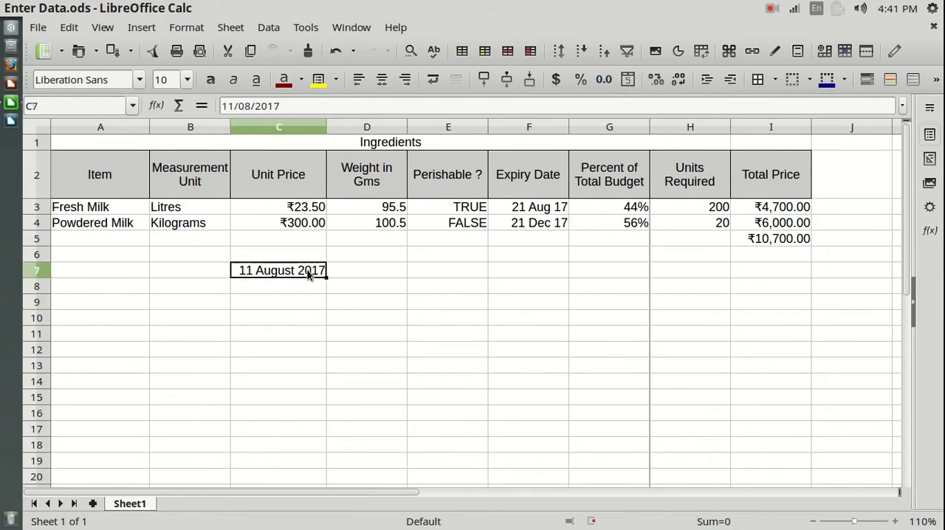
- Review the entries for both milk items in the Unit Price, Weight, Units Required, Expiry Date and Percent of Total Budget columns
{"action": "left_click", "coordinate": [290, 212]}
{"action": "left_click_drag", "start_coordinate": [290, 212], "coordinate": [293, 230]}
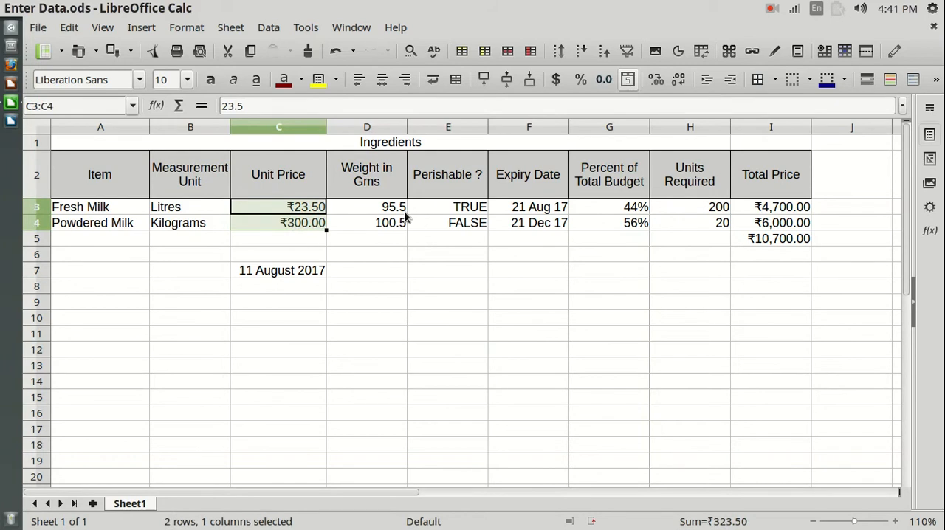
{"action": "left_click_drag", "start_coordinate": [397, 210], "coordinate": [391, 224]}
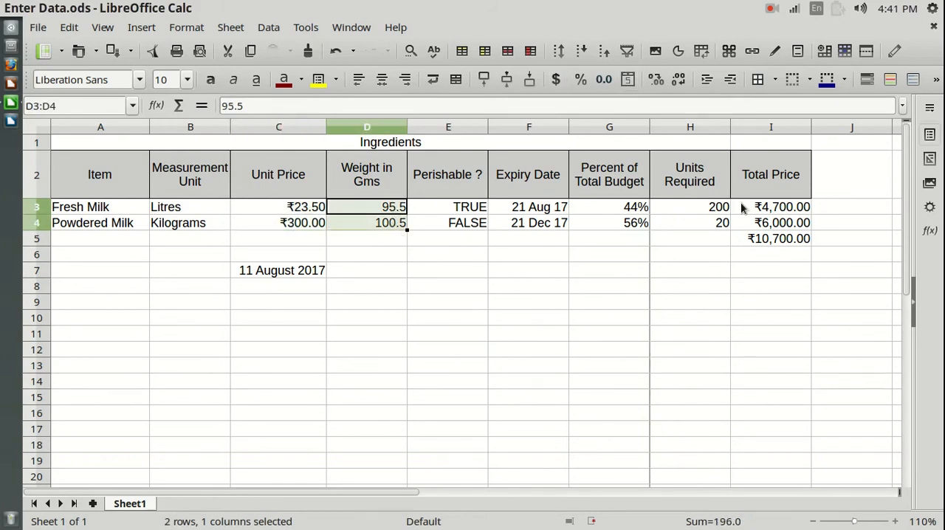
{"action": "left_click_drag", "start_coordinate": [718, 210], "coordinate": [715, 229]}
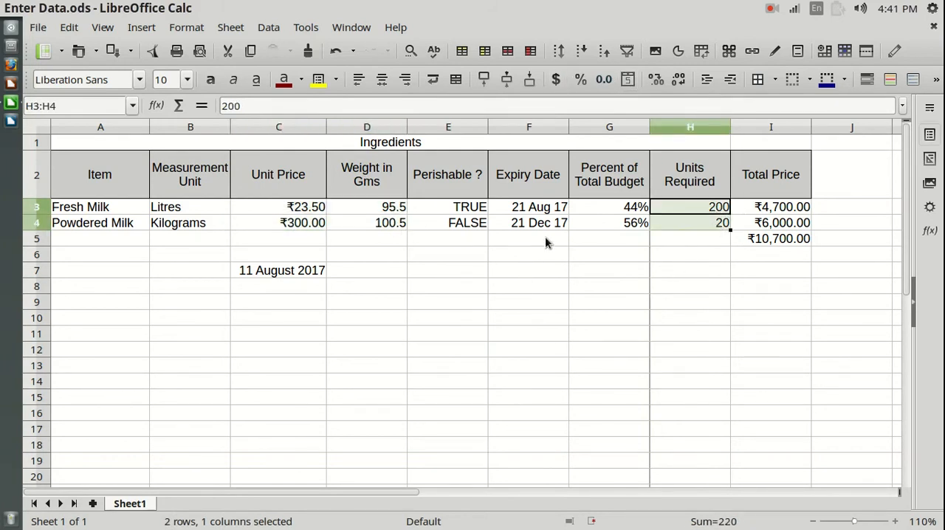
{"action": "left_click_drag", "start_coordinate": [539, 209], "coordinate": [535, 226]}
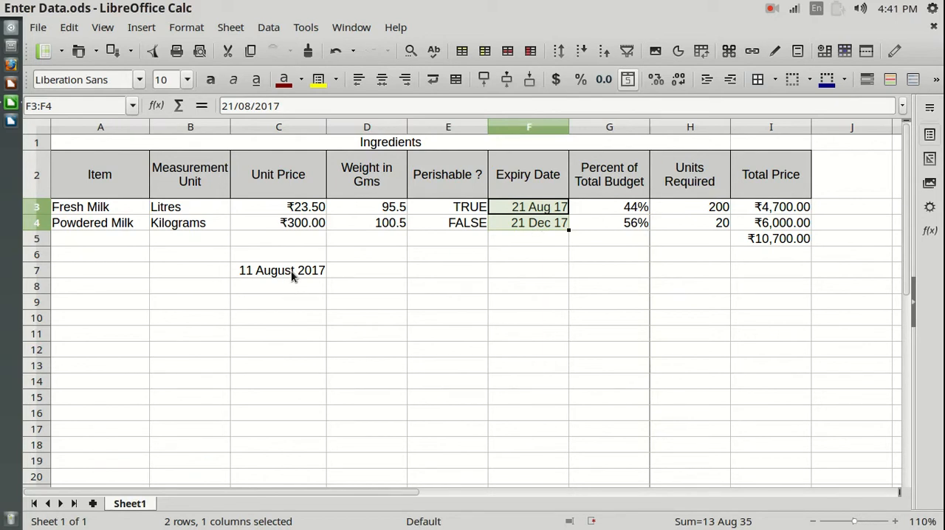
{"action": "left_click", "coordinate": [633, 210]}
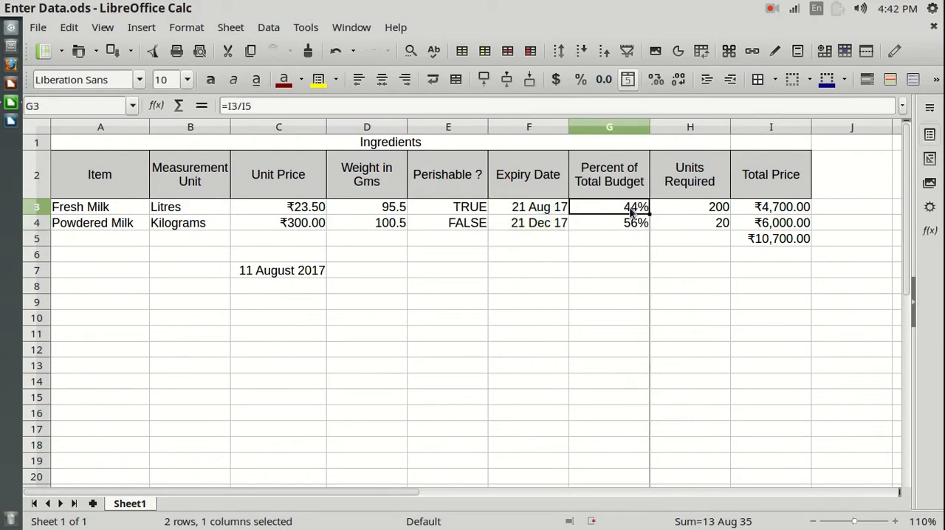
{"action": "left_click", "coordinate": [632, 224]}
{"action": "left_click", "coordinate": [634, 209]}
{"action": "left_click", "coordinate": [633, 229]}
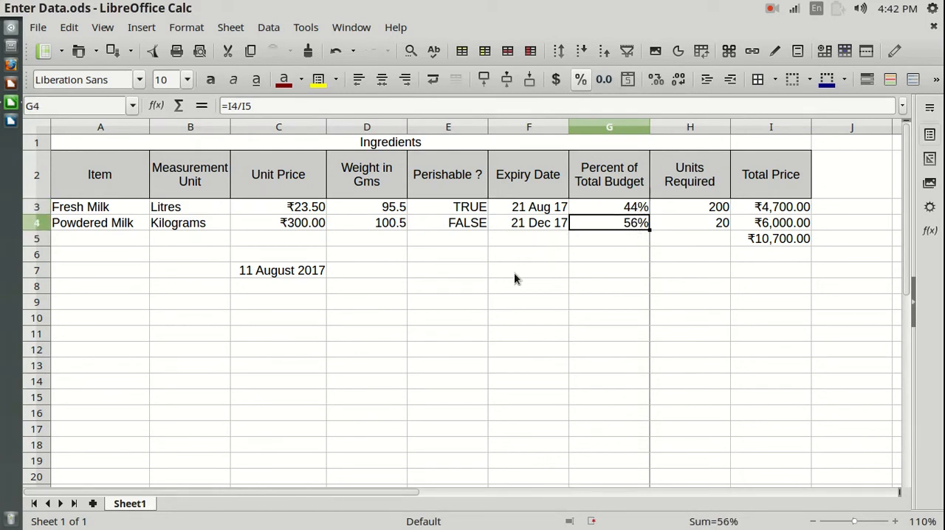
- Delete the date from cell C7 and discard a trial entry of 45 there
{"action": "left_click", "coordinate": [269, 277]}
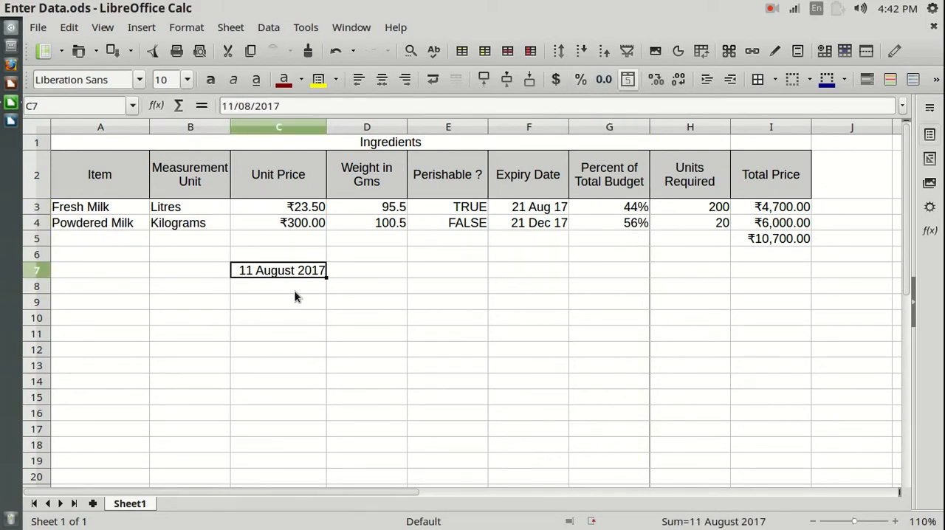
{"action": "key", "text": "Delete"}
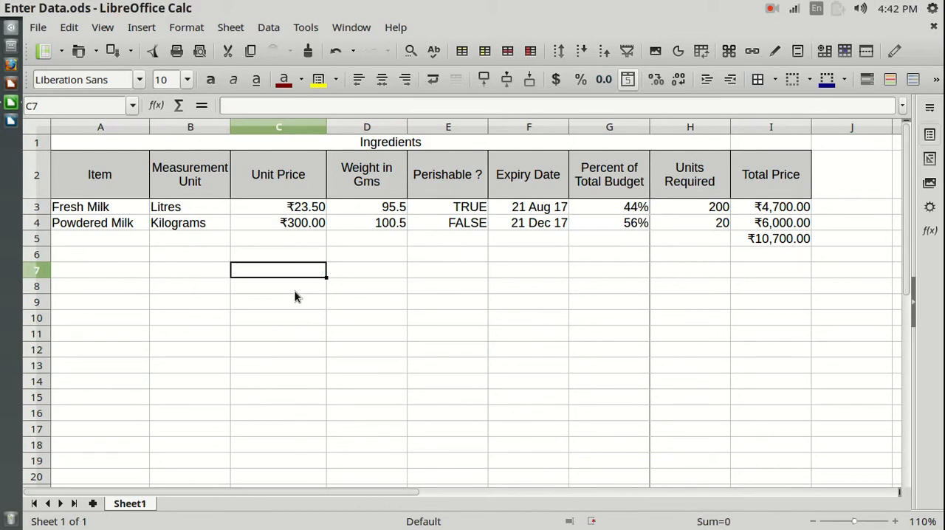
{"action": "type", "text": "45"}
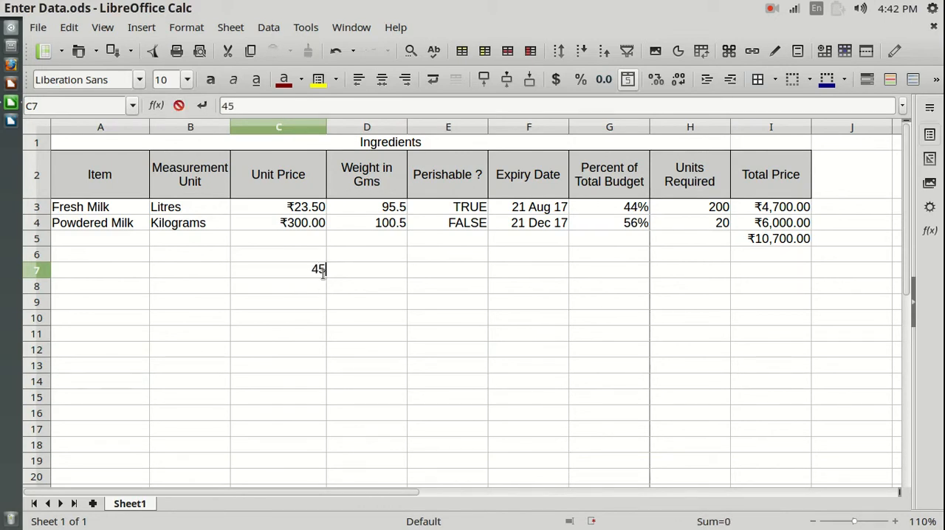
{"action": "key", "text": "Escape"}
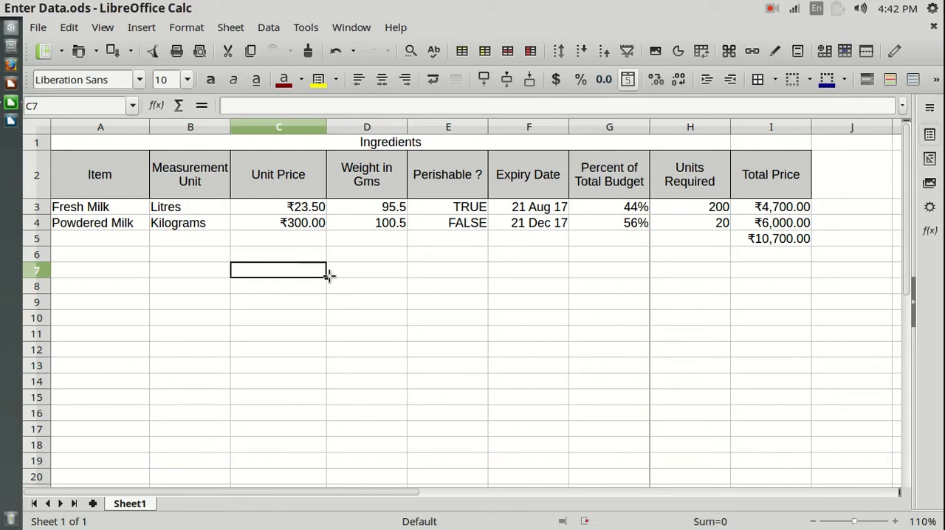
- Enter 45 in cell G7, below the Percent of Total Budget column
{"action": "left_click", "coordinate": [344, 272]}
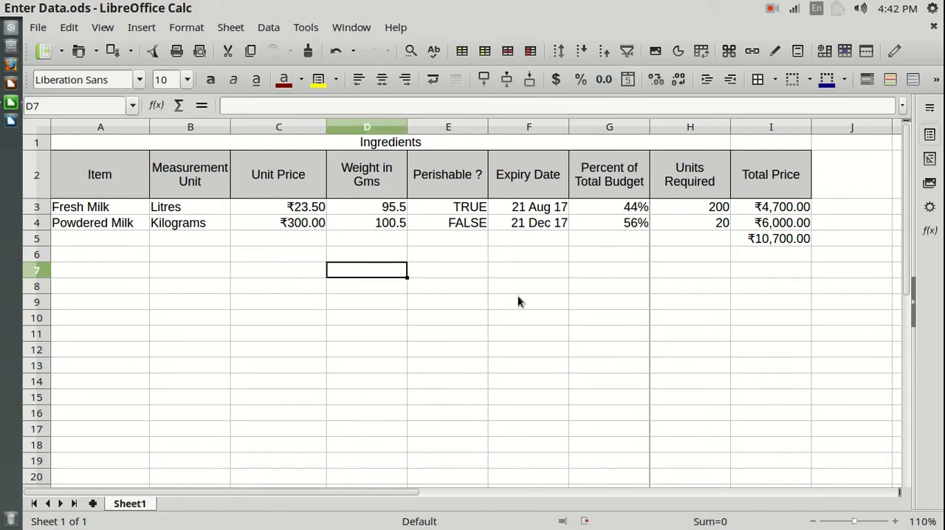
{"action": "left_click", "coordinate": [624, 274]}
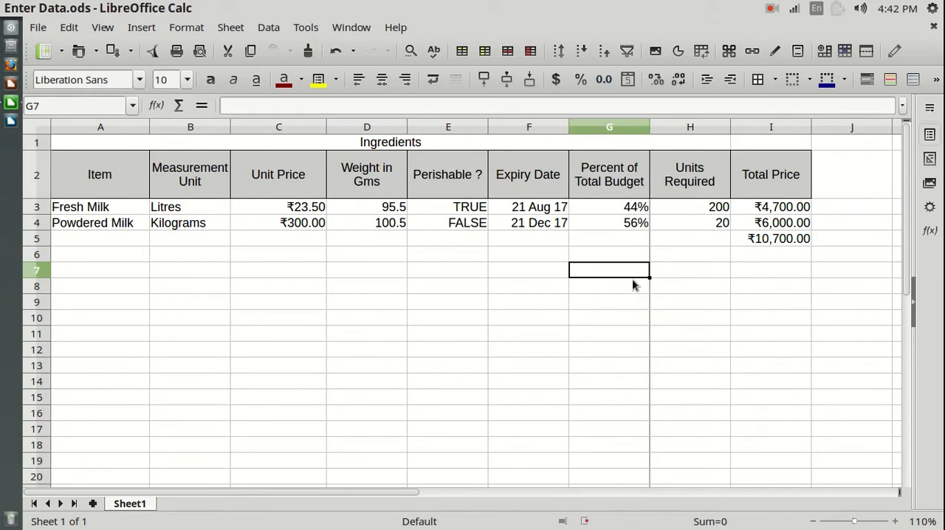
{"action": "type", "text": "45"}
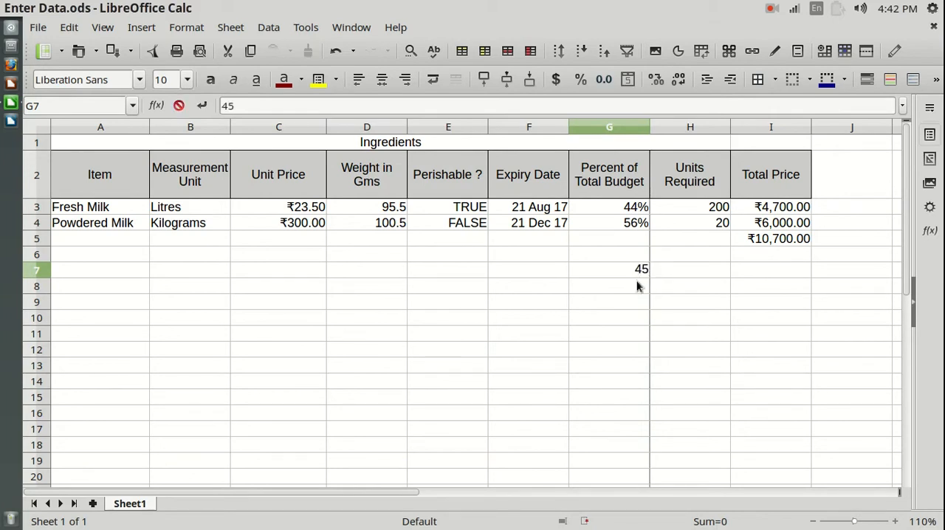
{"action": "key", "text": "Return"}
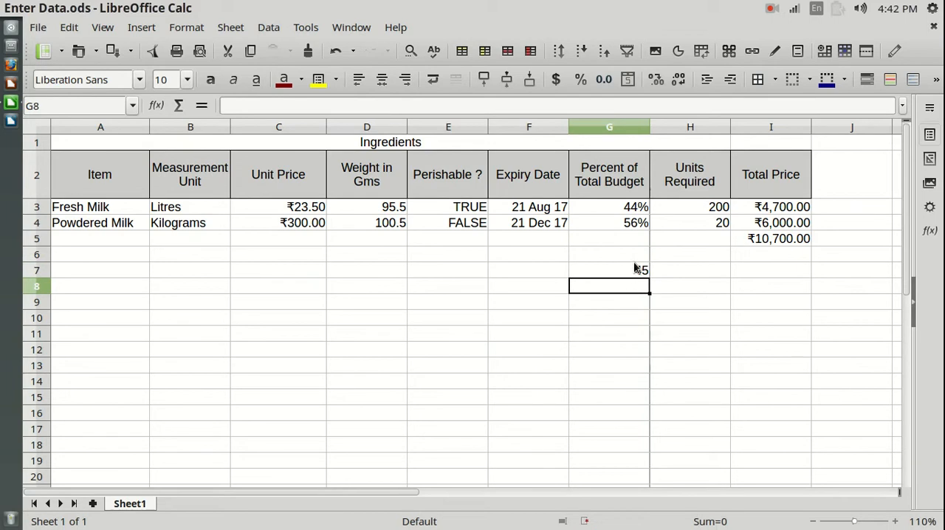
- Preview the Percent category with the -12.95% format for cell G7 without applying it
{"action": "left_click", "coordinate": [635, 272]}
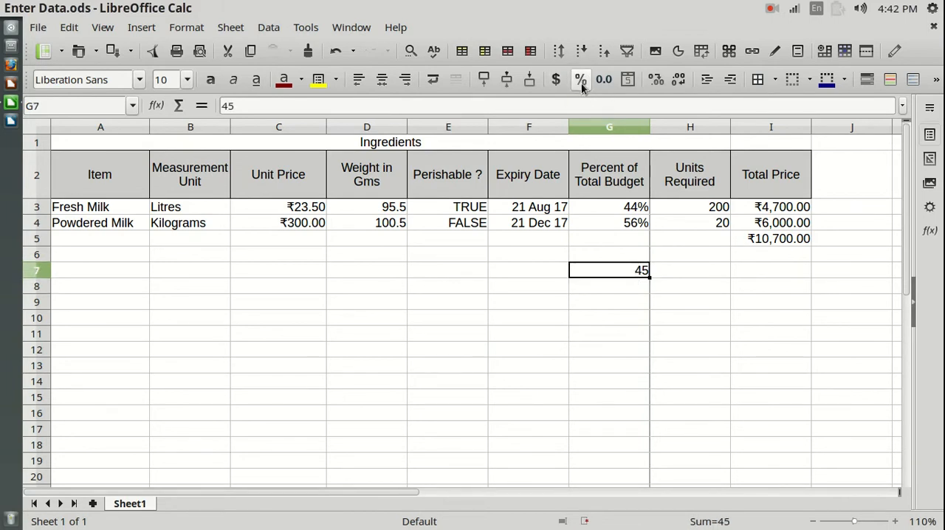
{"action": "right_click", "coordinate": [622, 278]}
{"action": "left_click", "coordinate": [674, 373]}
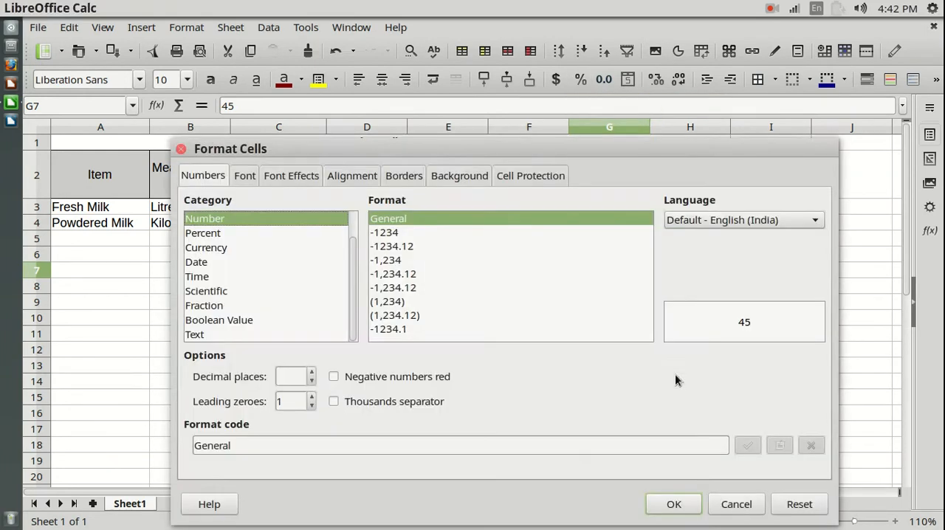
{"action": "left_click", "coordinate": [210, 233]}
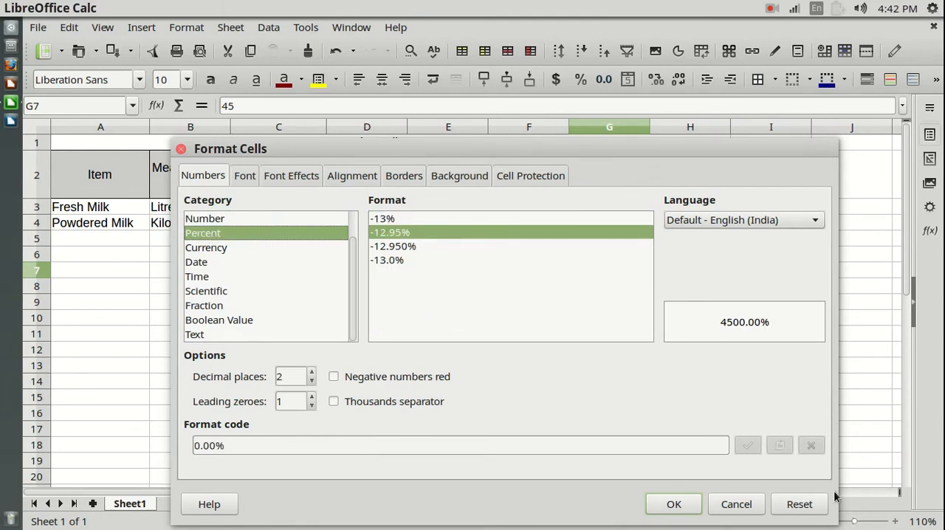
{"action": "left_click", "coordinate": [736, 505]}
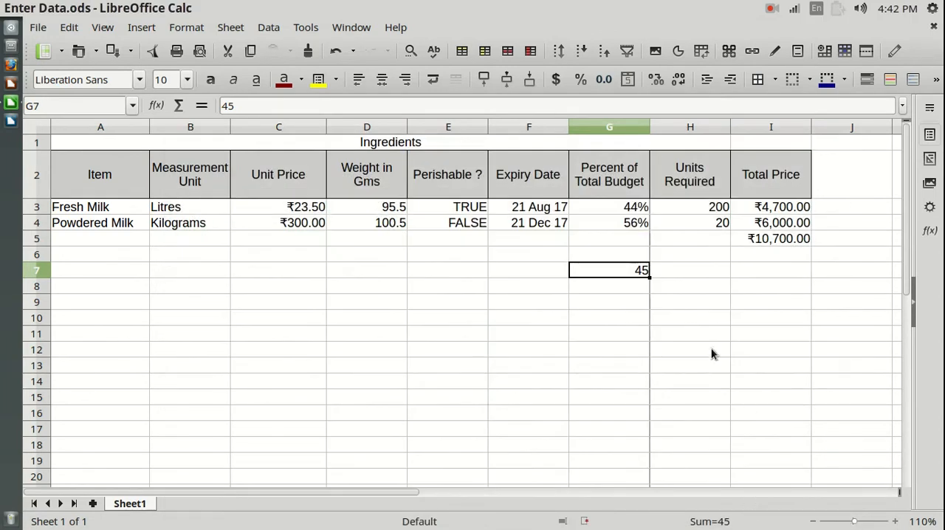
- Format cell G7 as a percentage and replace its value with .45
{"action": "left_click", "coordinate": [580, 82]}
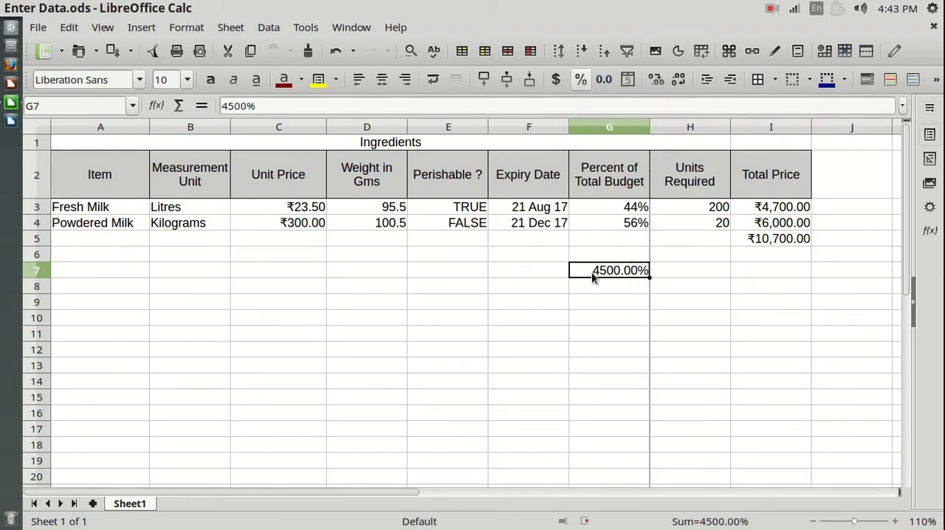
{"action": "left_click", "coordinate": [627, 286]}
{"action": "left_click", "coordinate": [634, 274]}
{"action": "key", "text": "Delete"}
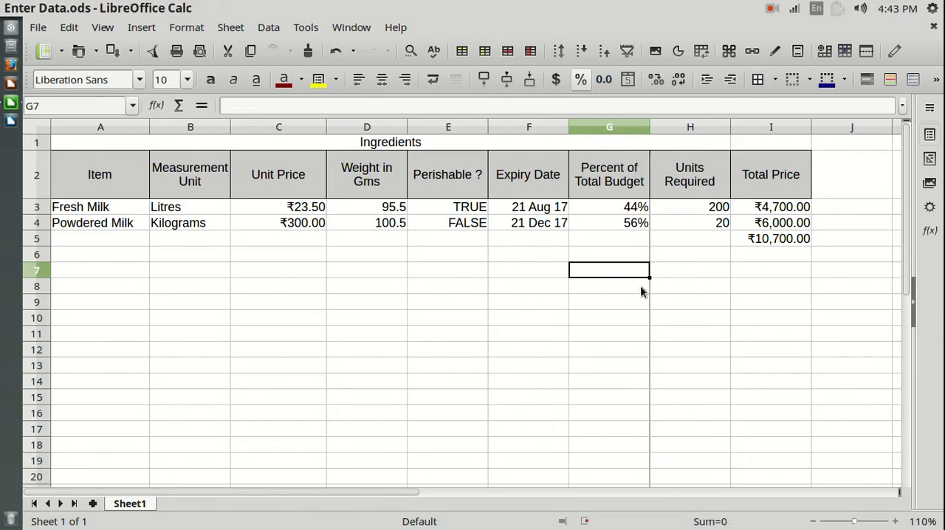
{"action": "type", "text": ".45"}
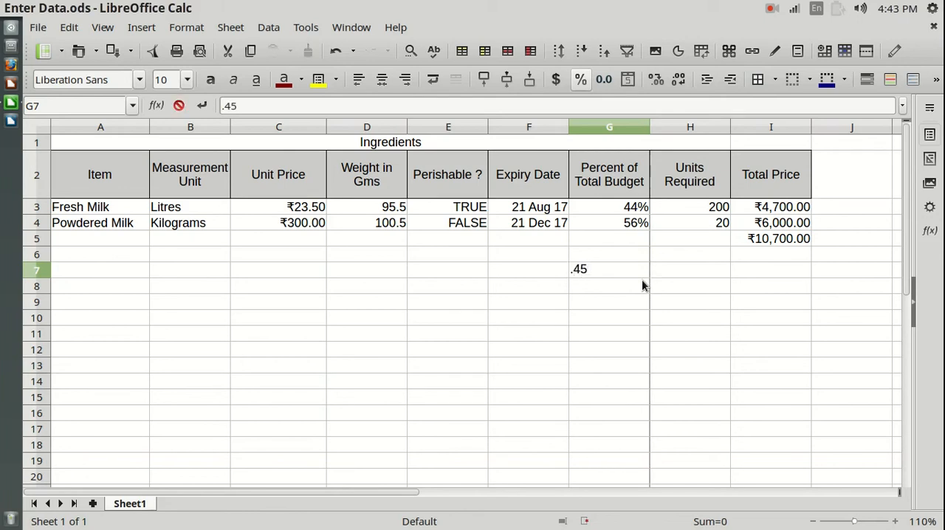
{"action": "key", "text": "Return"}
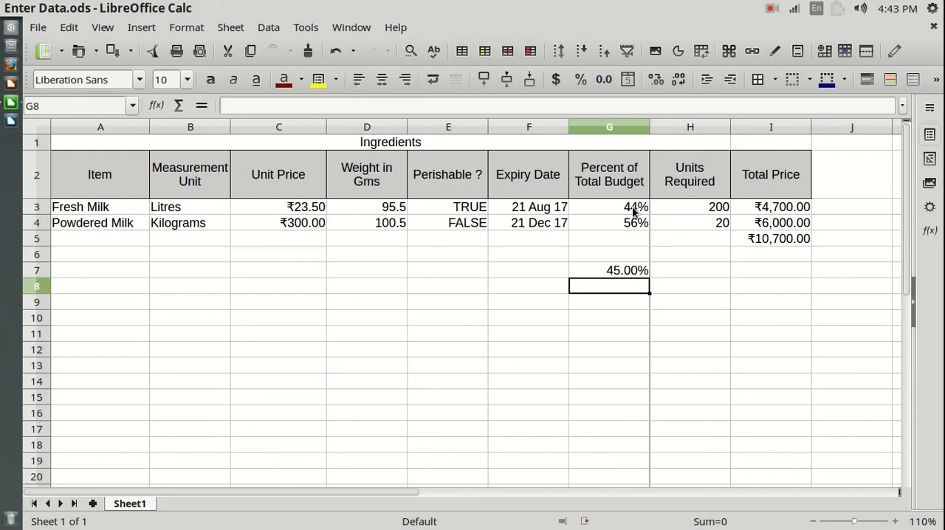
{"action": "left_click", "coordinate": [612, 304]}
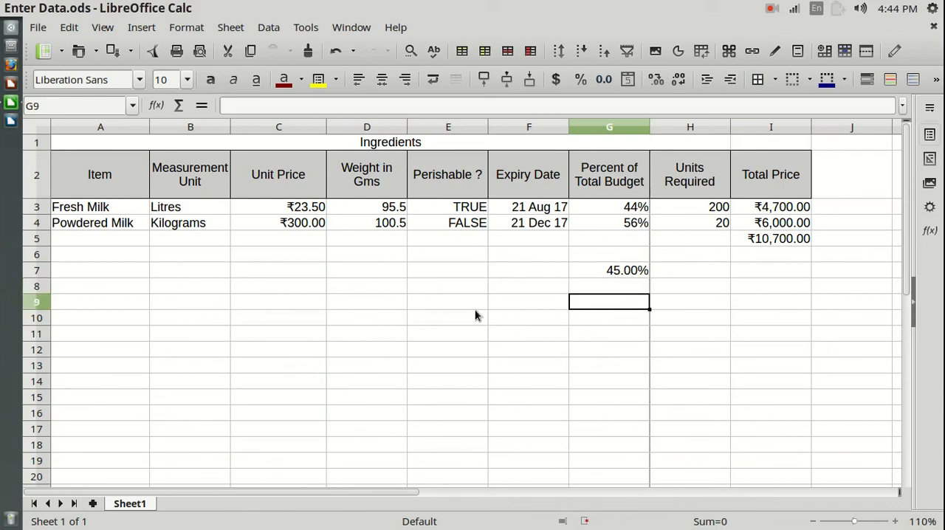